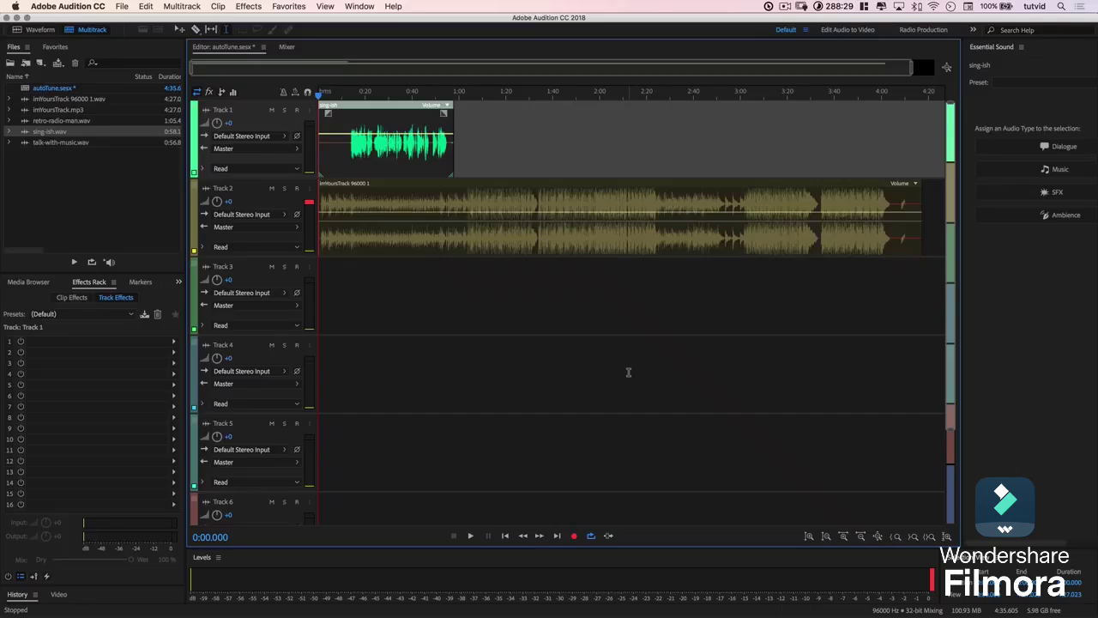
# Step: Browse the effect categories, then view the sing-ish clip alone and return to the multitrack session
pyautogui.click(249, 6)
pyautogui.moveTo(301, 237)
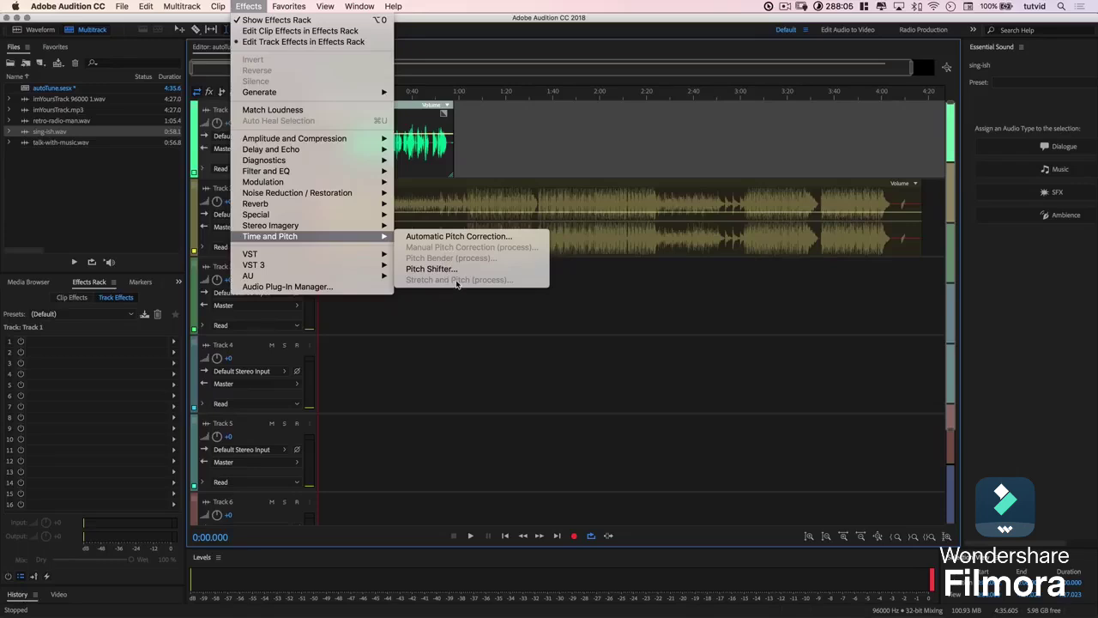
pyautogui.click(532, 138)
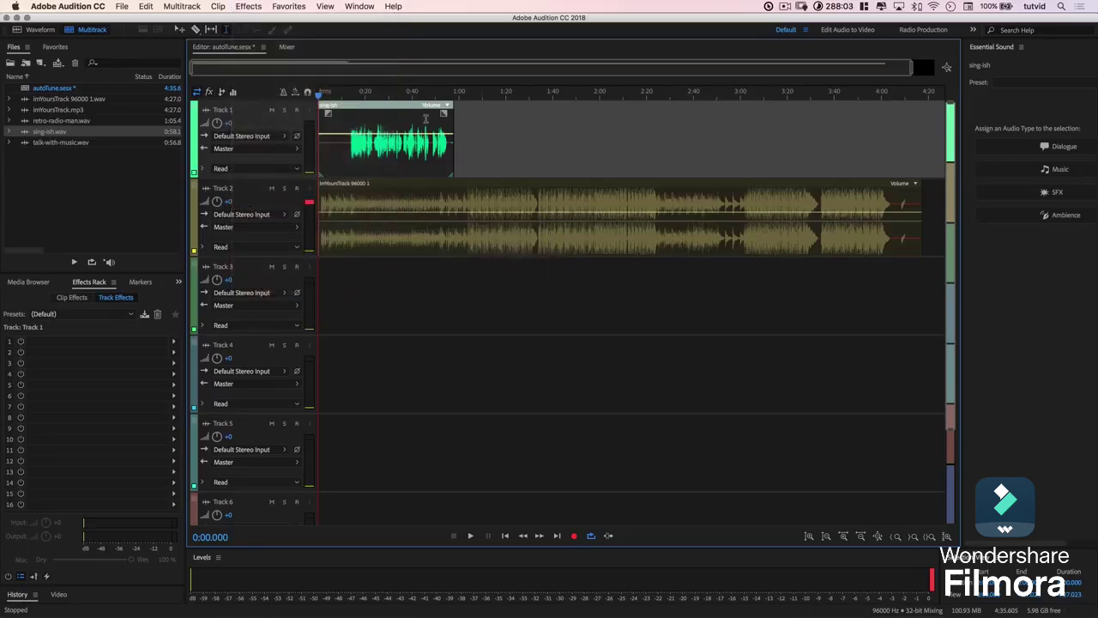
pyautogui.doubleClick(370, 114)
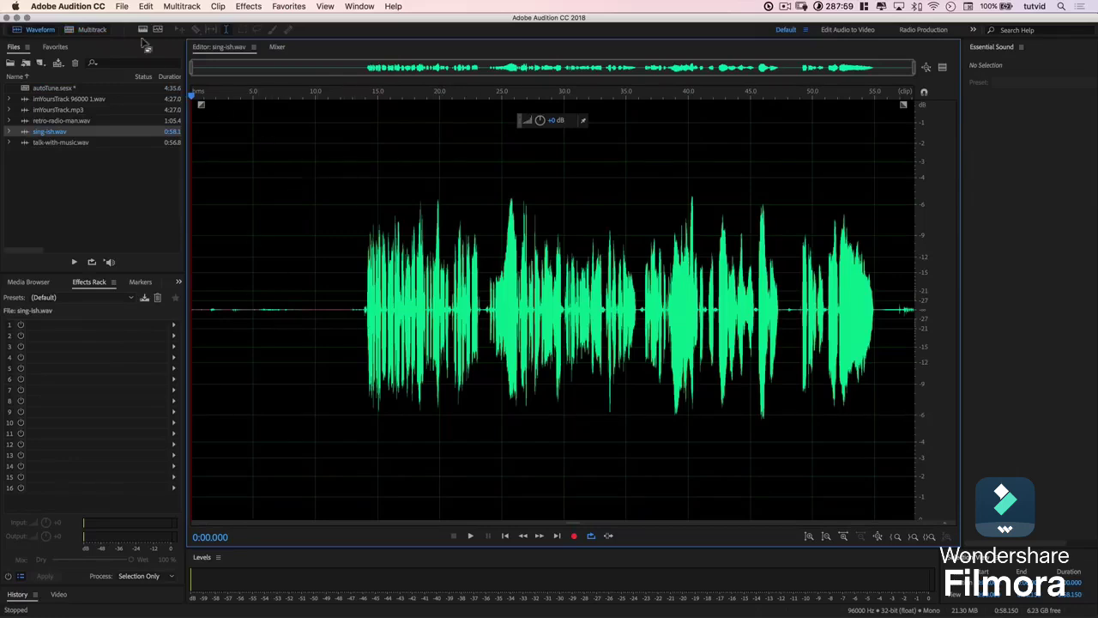
pyautogui.click(87, 30)
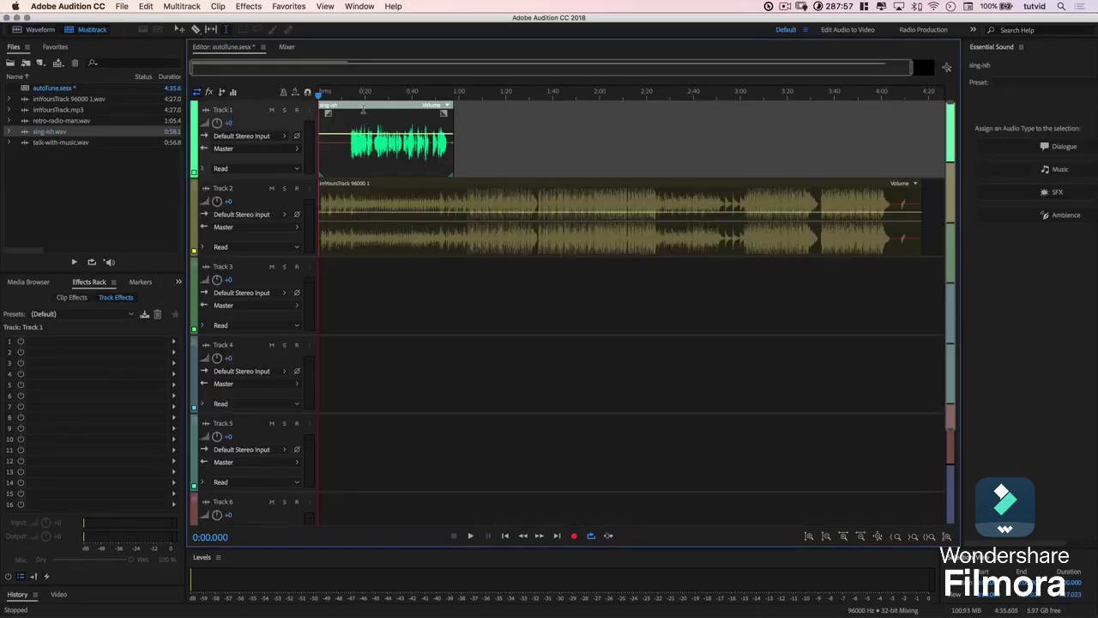
# Step: Look through the effect categories again and close the list without adding anything
pyautogui.click(248, 6)
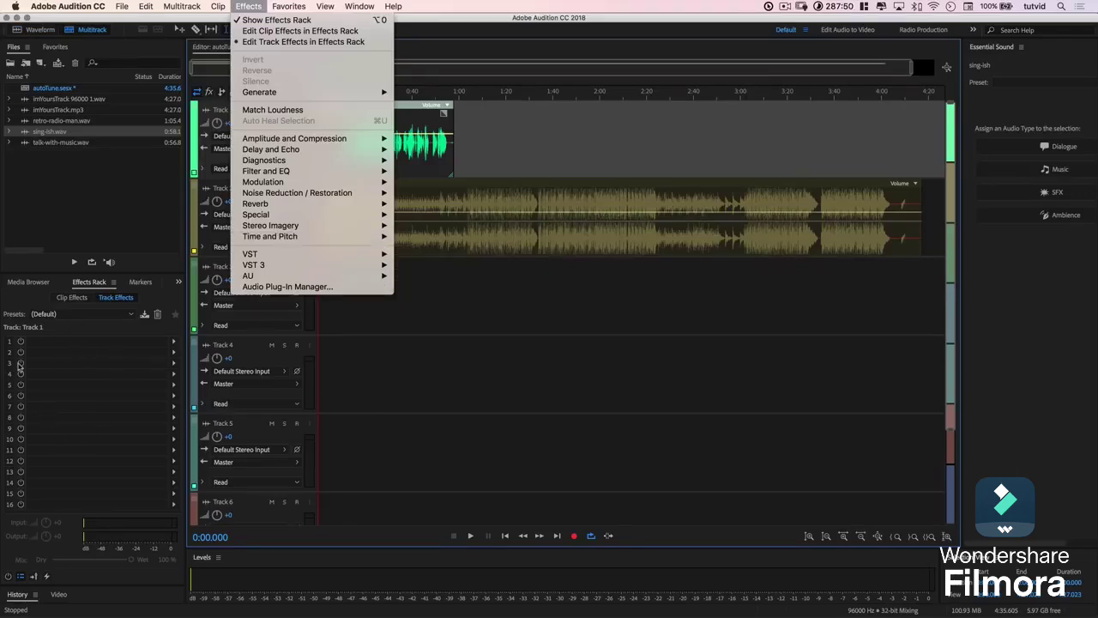
pyautogui.moveTo(342, 235)
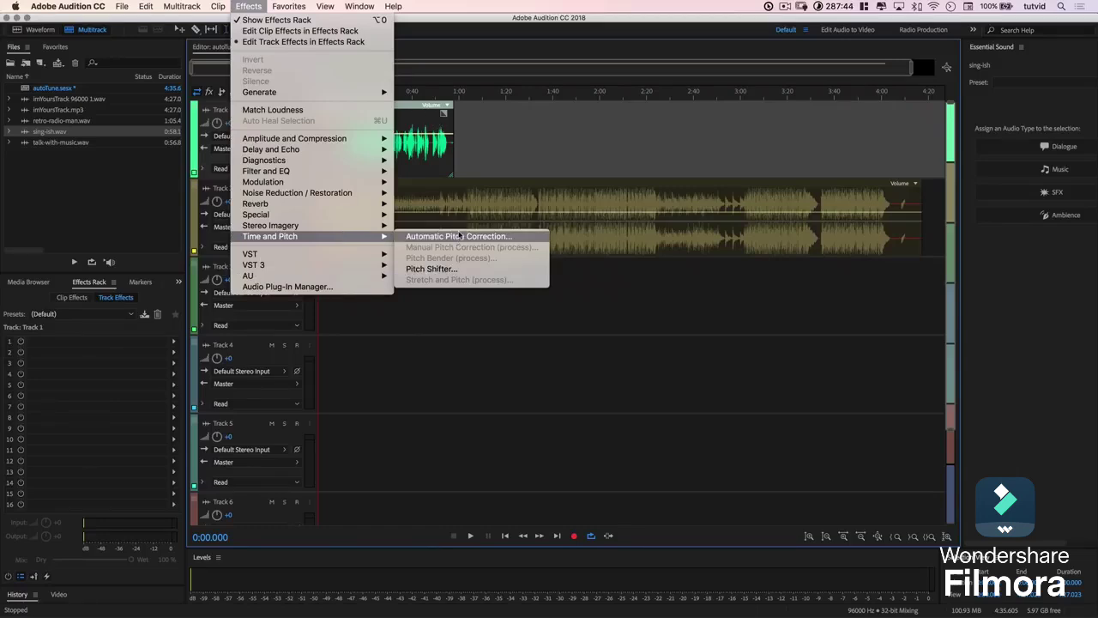
pyautogui.click(517, 114)
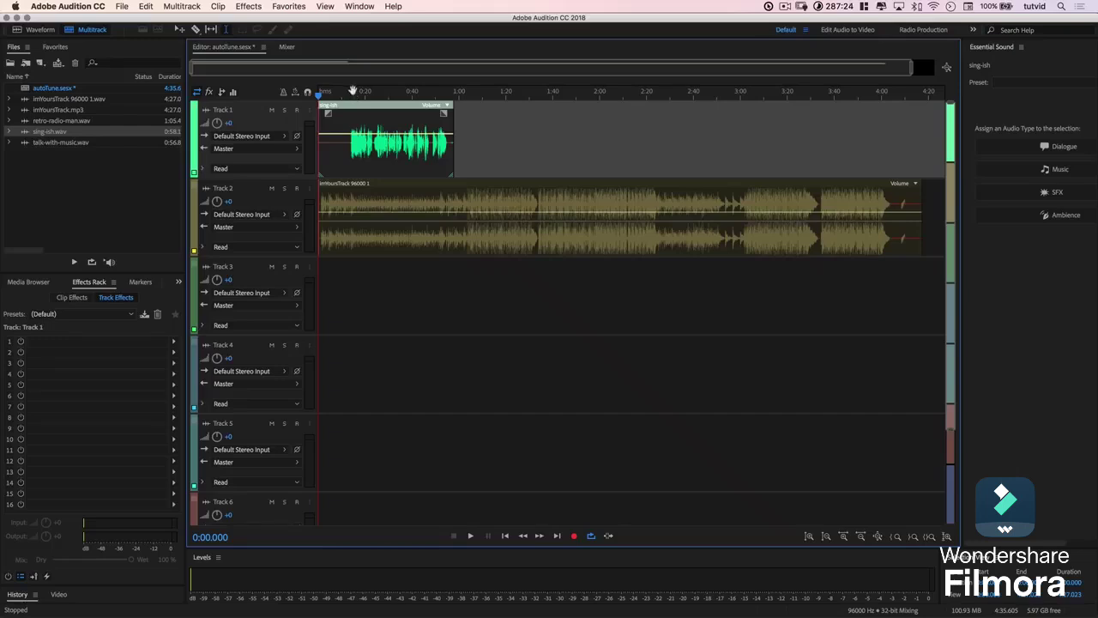
# Step: Play the session from about 0:36 and stop
pyautogui.click(403, 93)
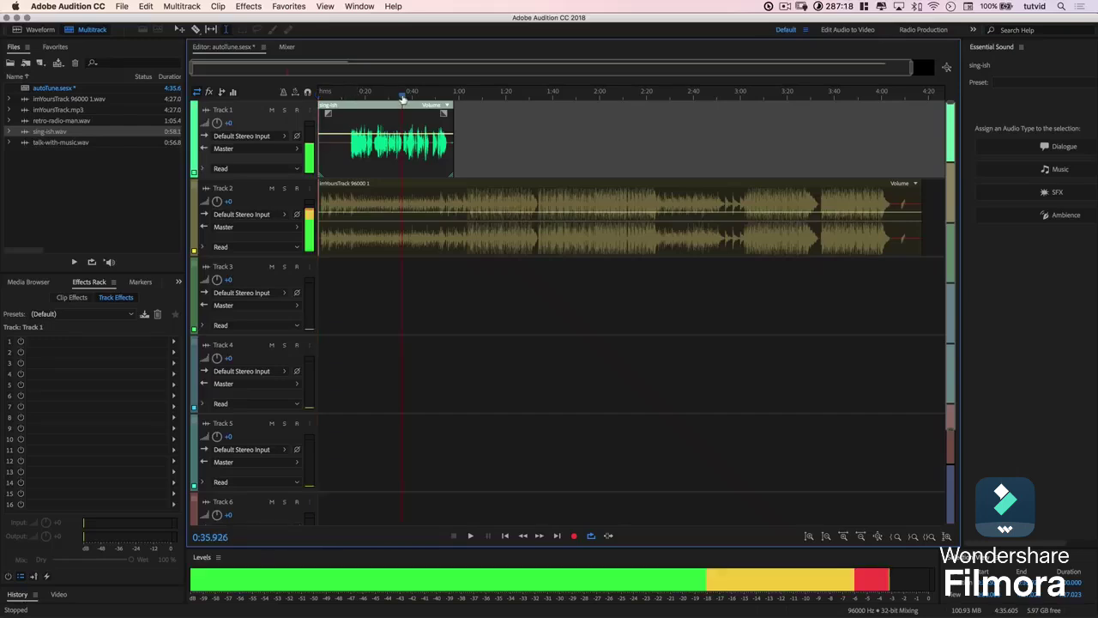
pyautogui.press('space')
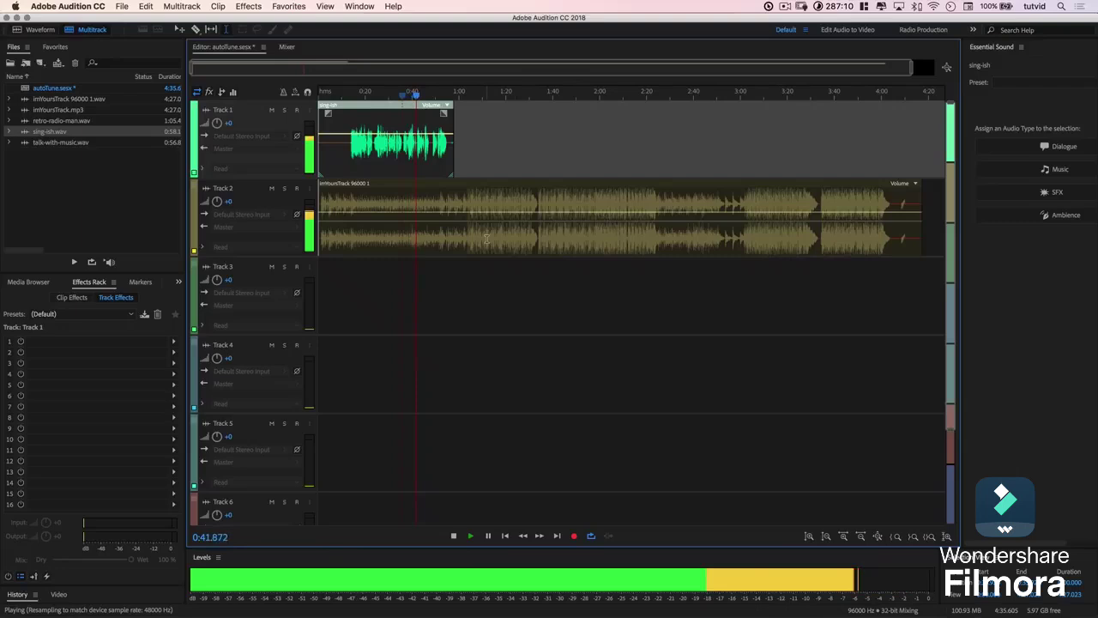
pyautogui.press('space')
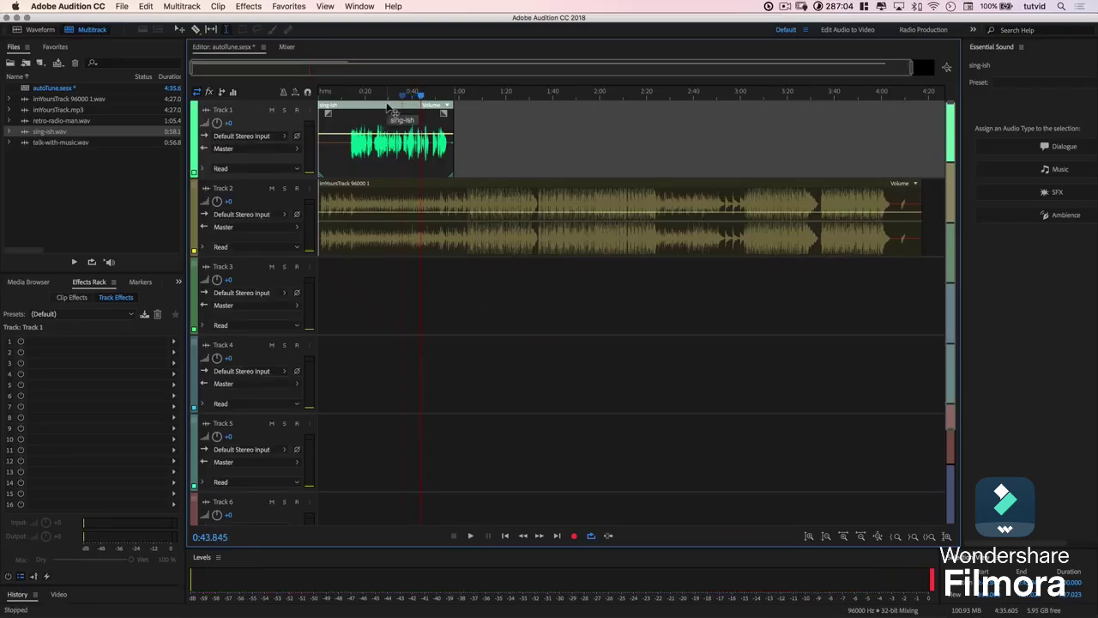
# Step: Add Automatic Pitch Correction to the vocal track and move its settings window aside
pyautogui.click(249, 6)
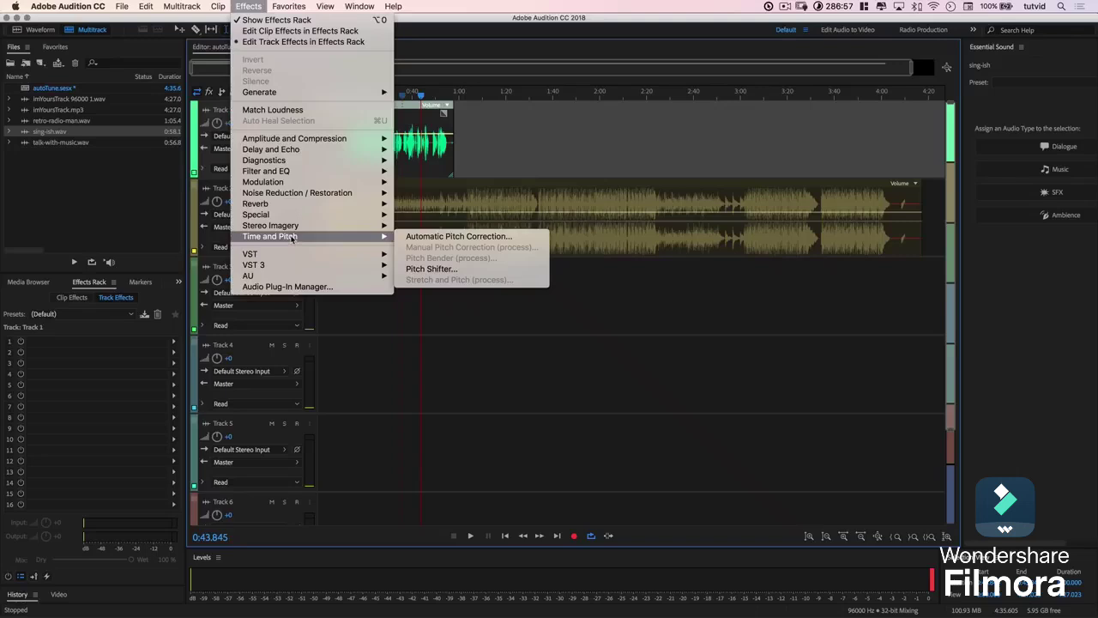
pyautogui.click(459, 236)
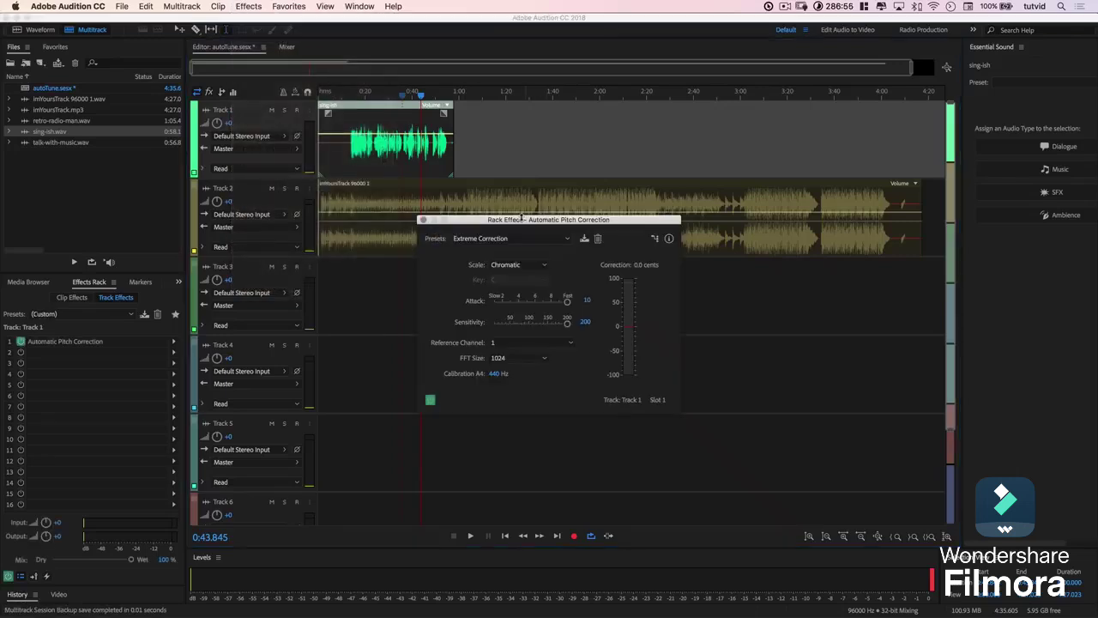
pyautogui.moveTo(518, 219); pyautogui.dragTo(507, 199)
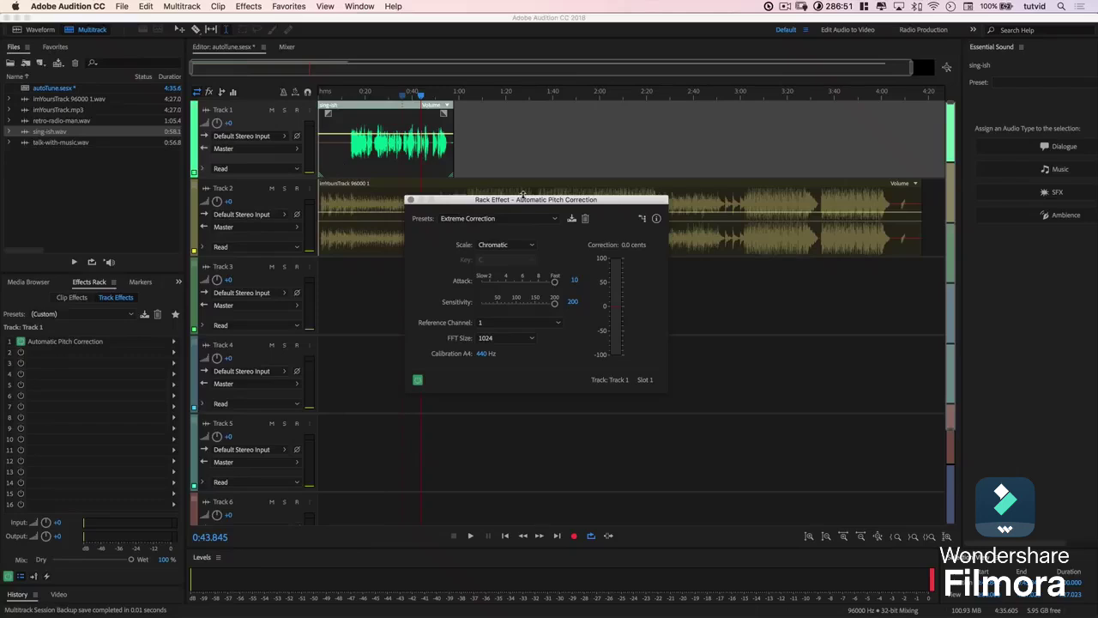
pyautogui.moveTo(524, 194); pyautogui.dragTo(587, 154)
# Step: Apply the (Default) pitch correction preset (C Major, Attack 2, Sensitivity 110) and shift the window up-right
pyautogui.click(571, 179)
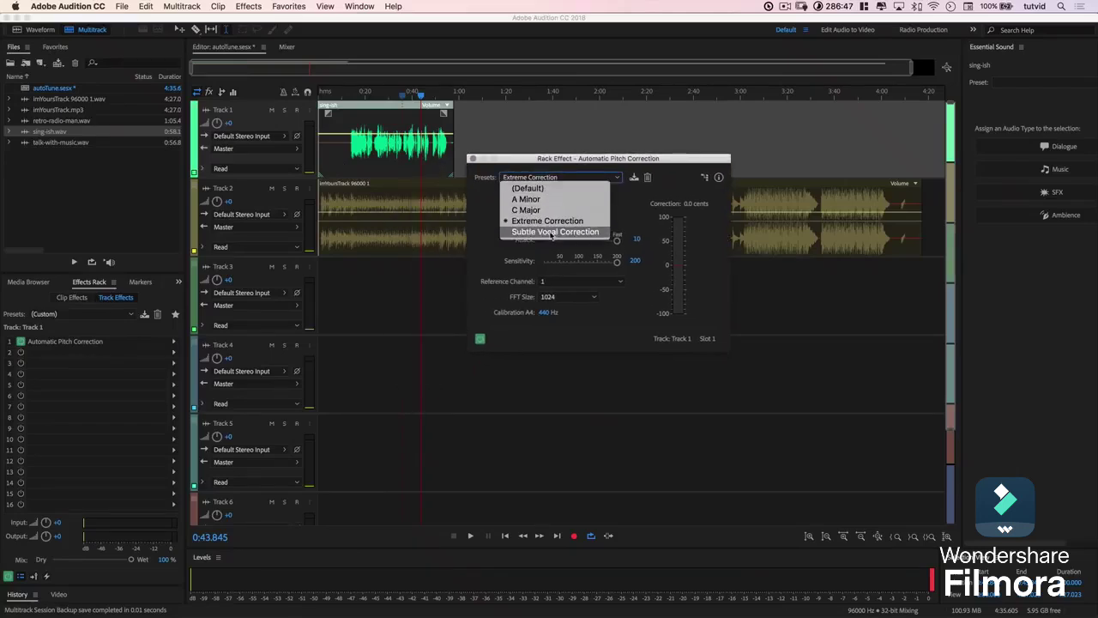
pyautogui.click(539, 189)
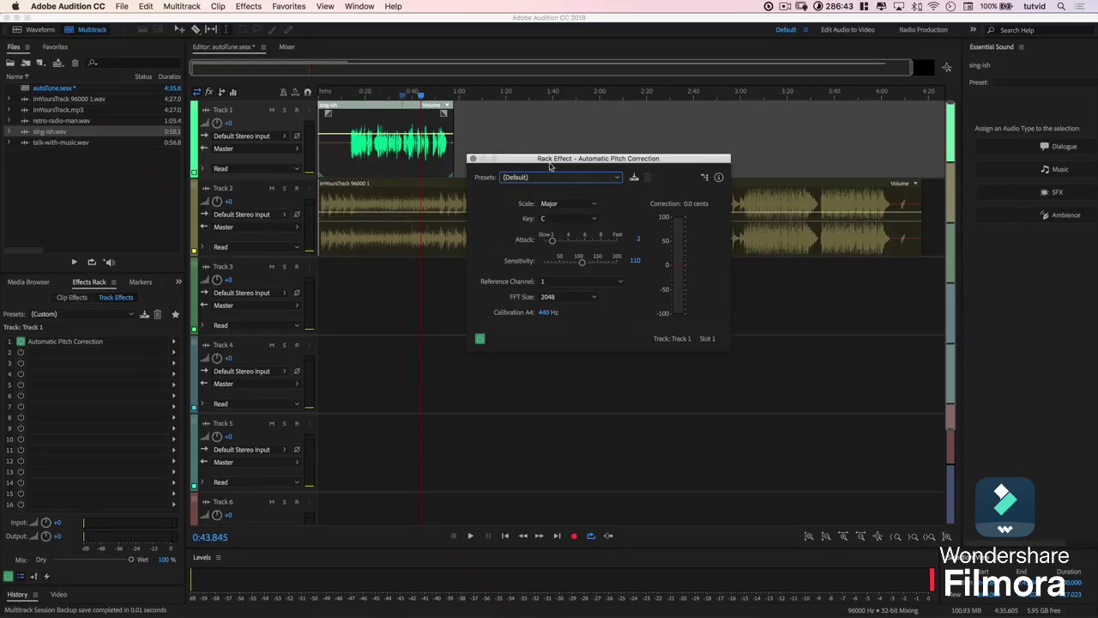
pyautogui.moveTo(549, 160); pyautogui.dragTo(592, 130)
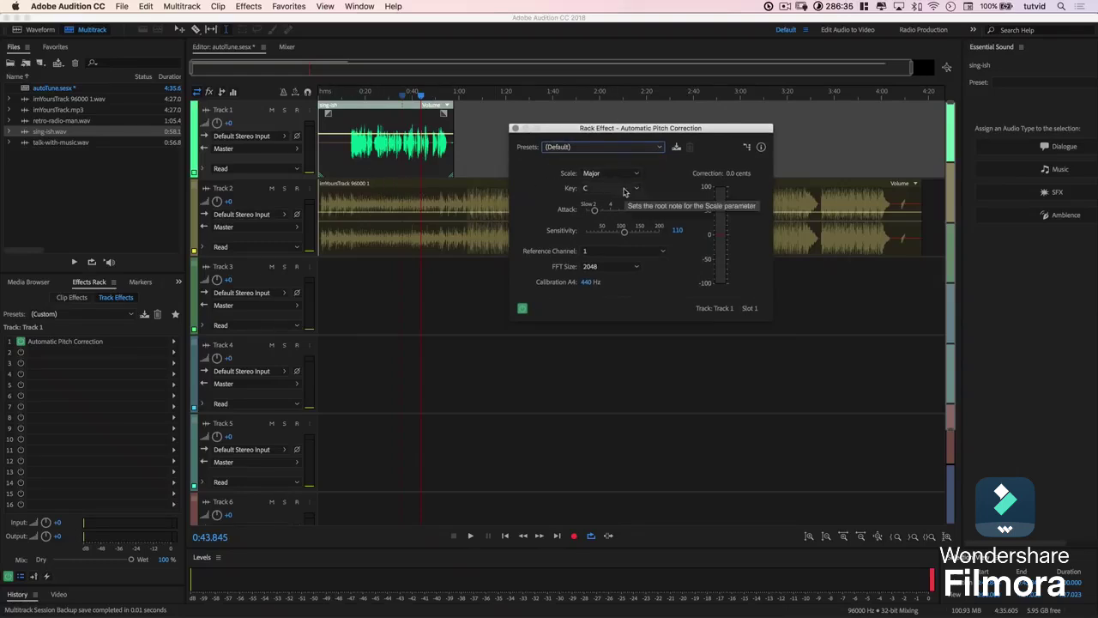
pyautogui.moveTo(593, 126); pyautogui.dragTo(572, 133)
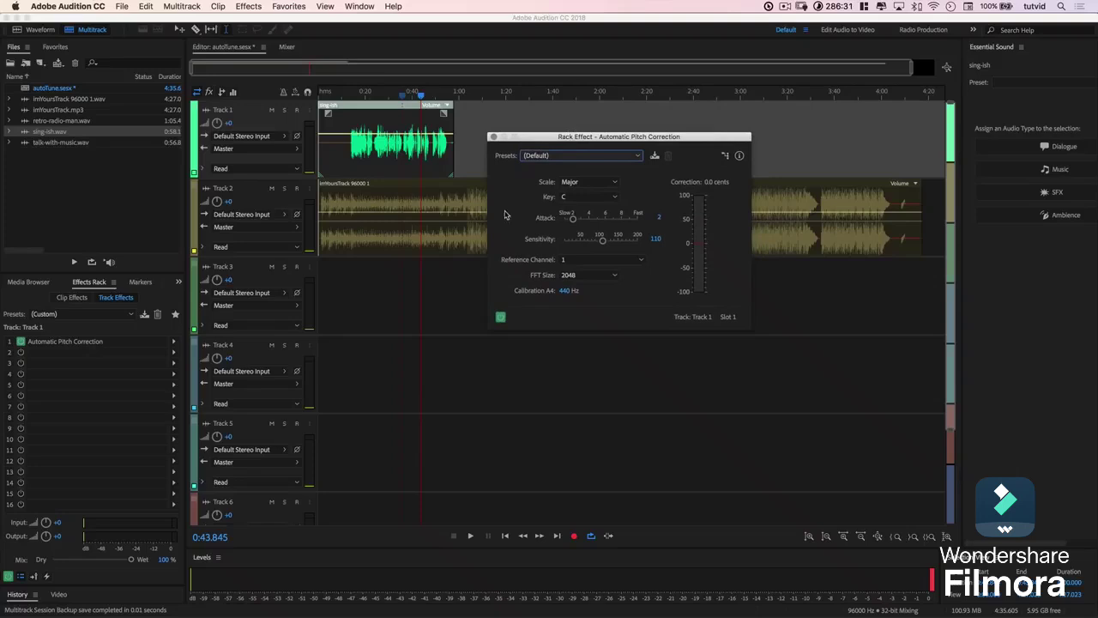
pyautogui.press('space')
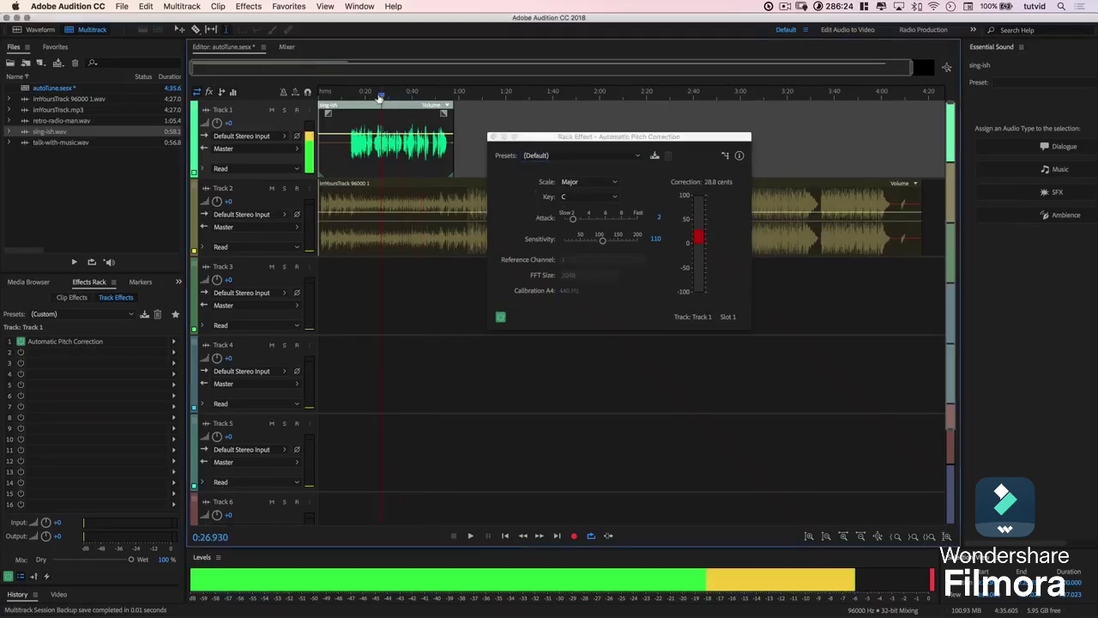
pyautogui.click(349, 94)
pyautogui.press('space')
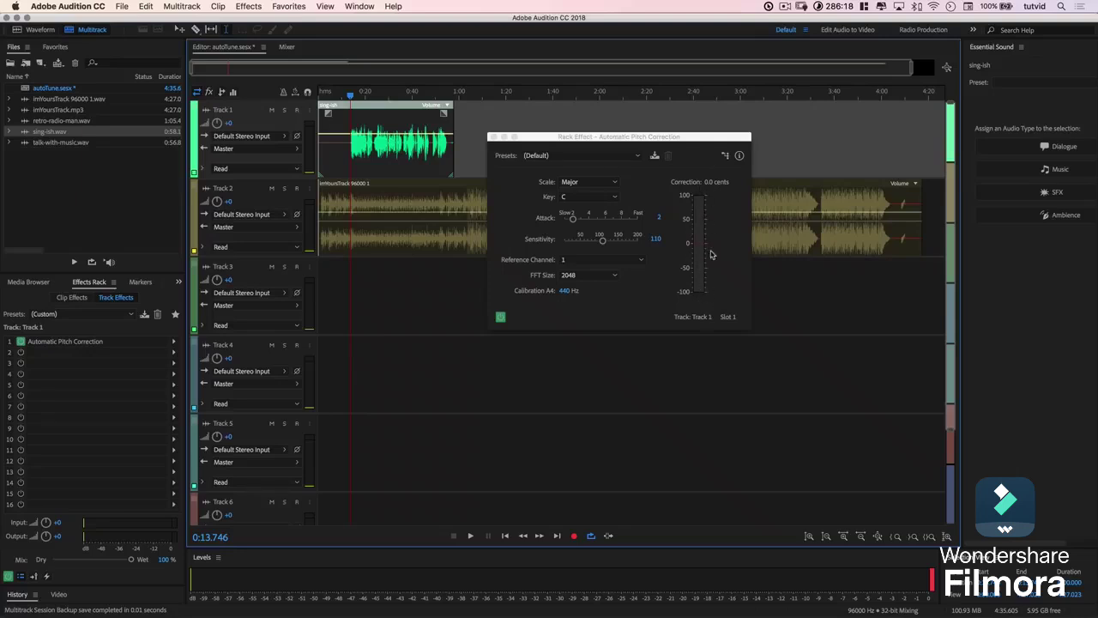
pyautogui.press('space')
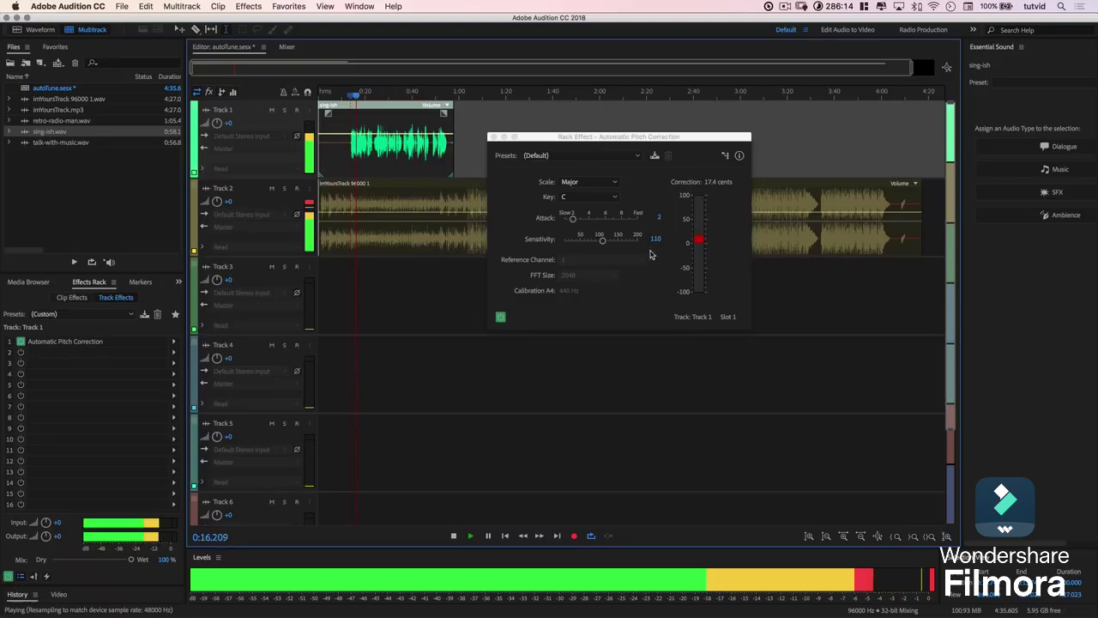
pyautogui.press('space')
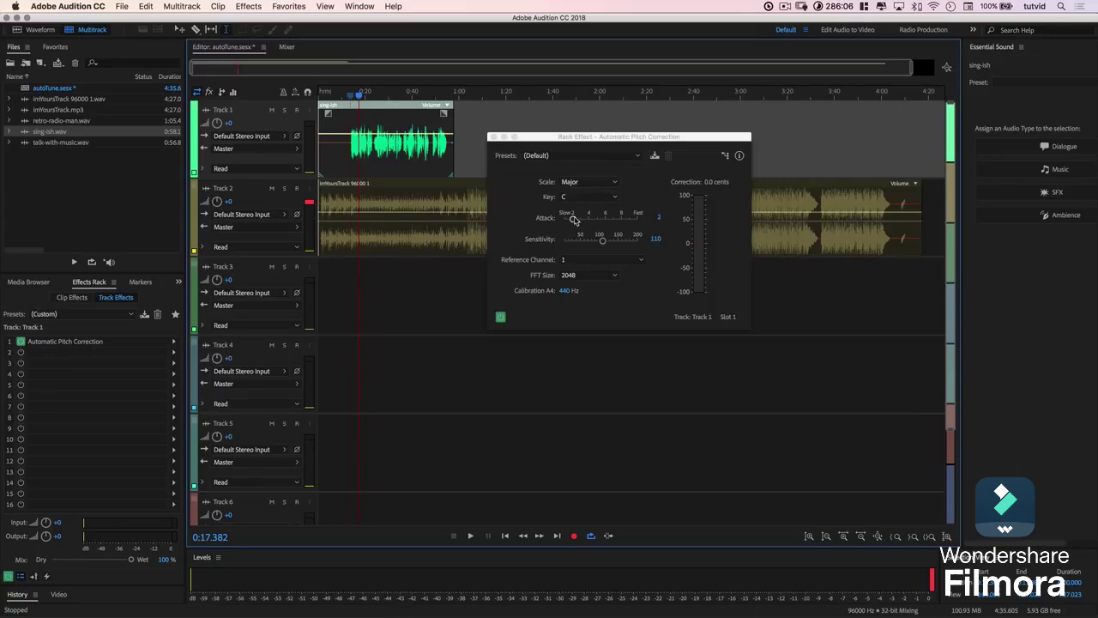
# Step: Speed the correction attack up to 10 and play the vocal from about 0:13 to hear it
pyautogui.moveTo(574, 218); pyautogui.dragTo(639, 241)
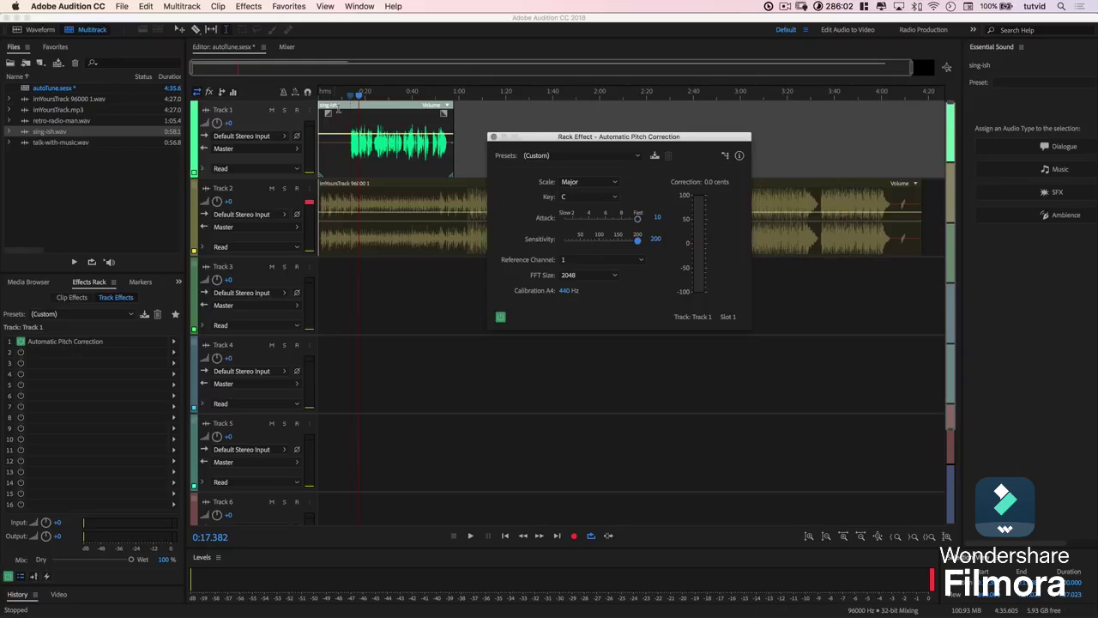
pyautogui.moveTo(352, 96); pyautogui.dragTo(349, 97)
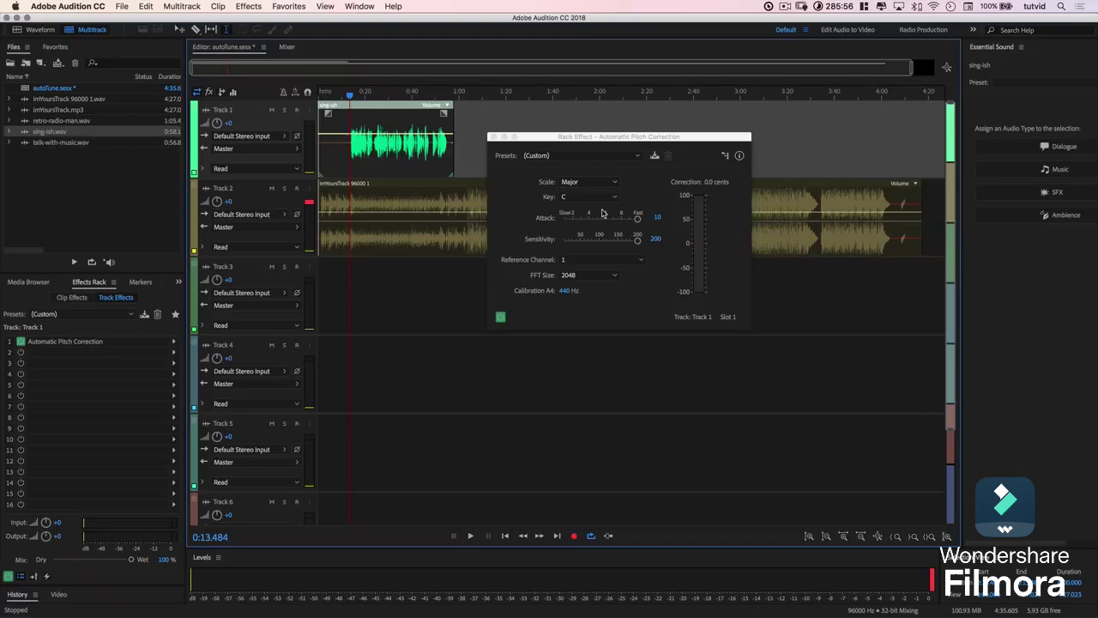
pyautogui.press('space')
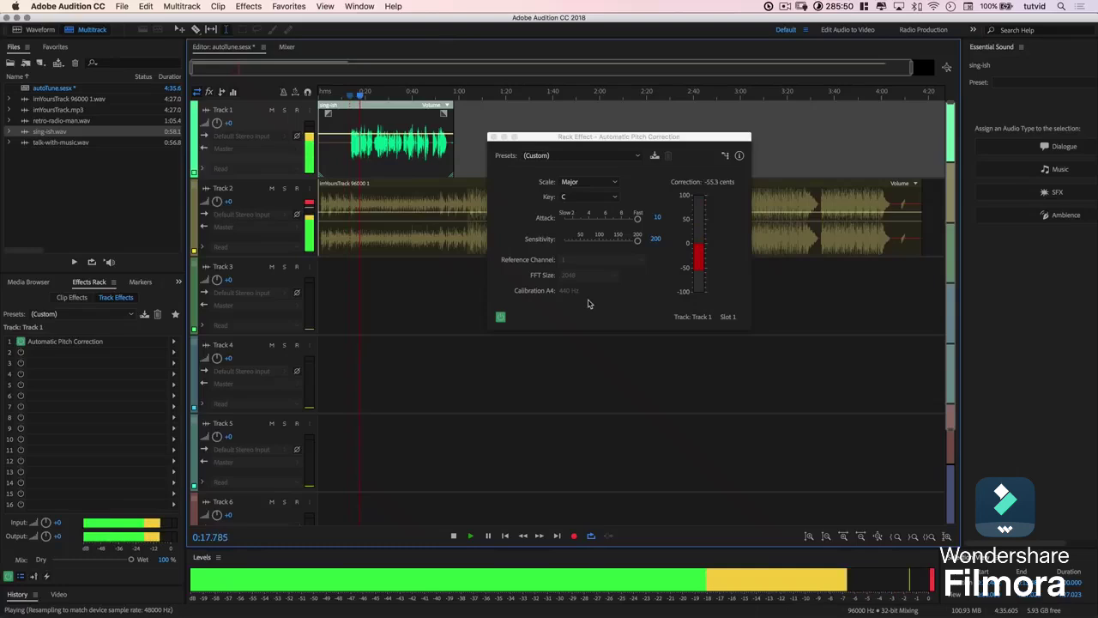
pyautogui.press('space')
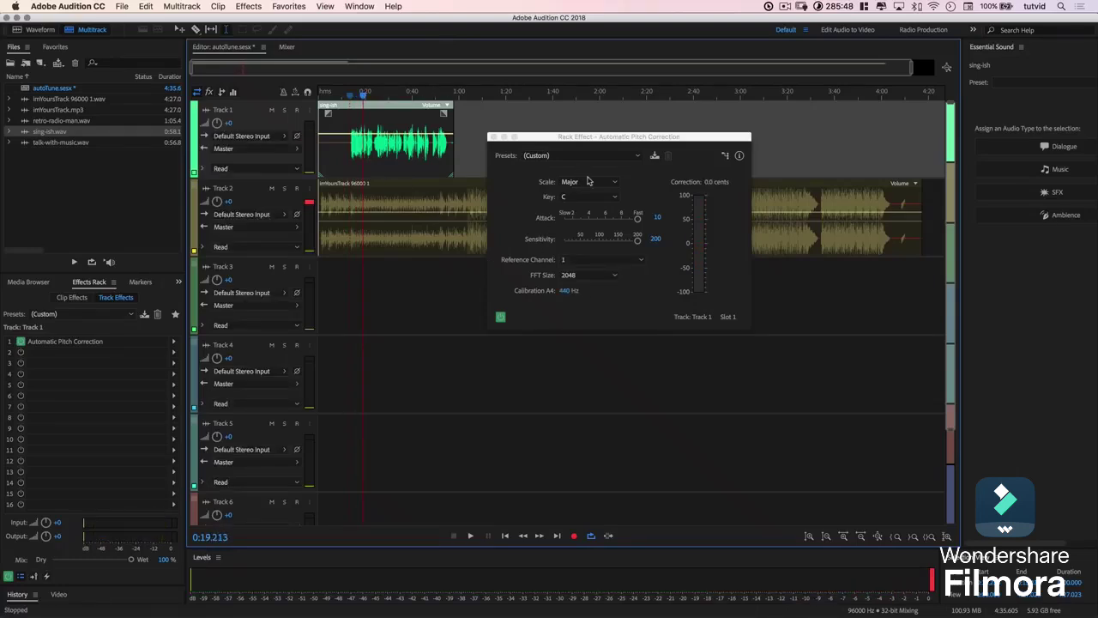
pyautogui.moveTo(603, 137); pyautogui.dragTo(621, 127)
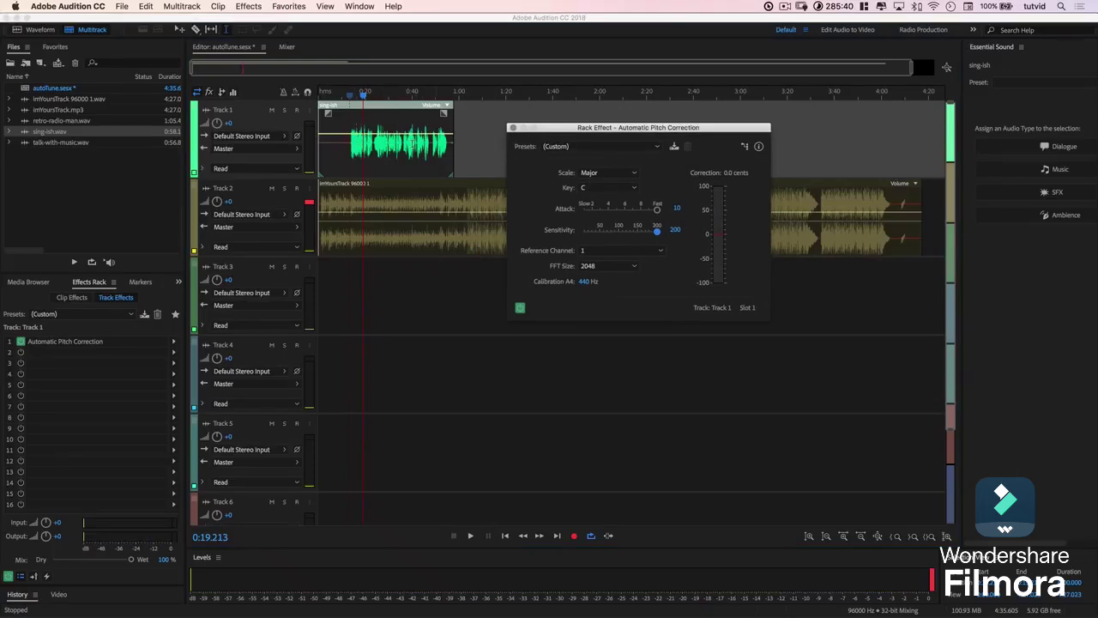
pyautogui.click(520, 308)
pyautogui.press('space')
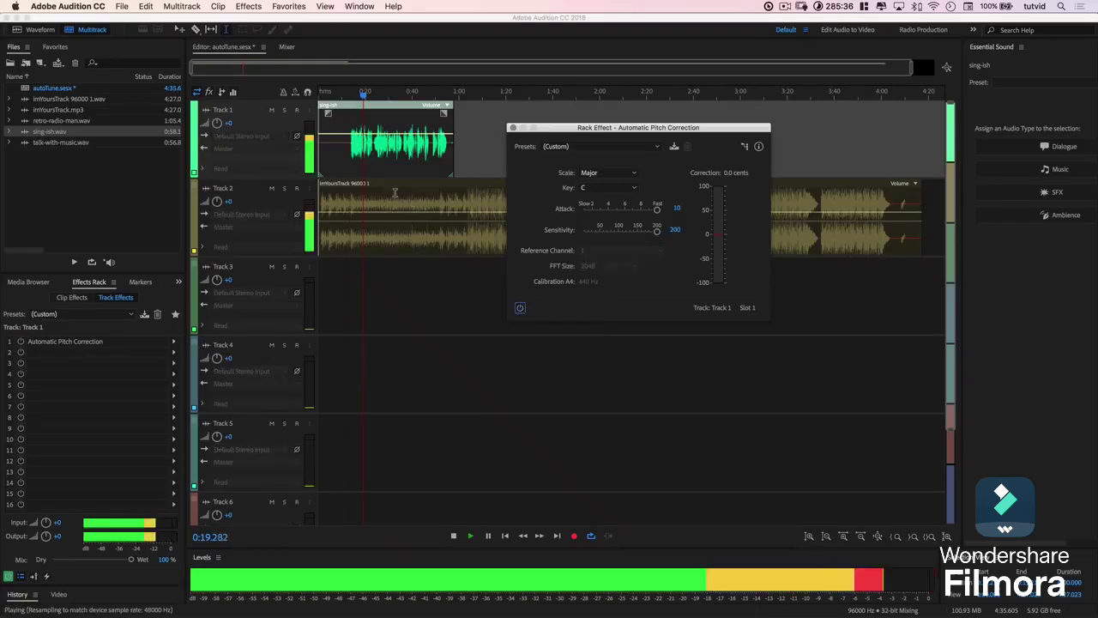
pyautogui.press('space')
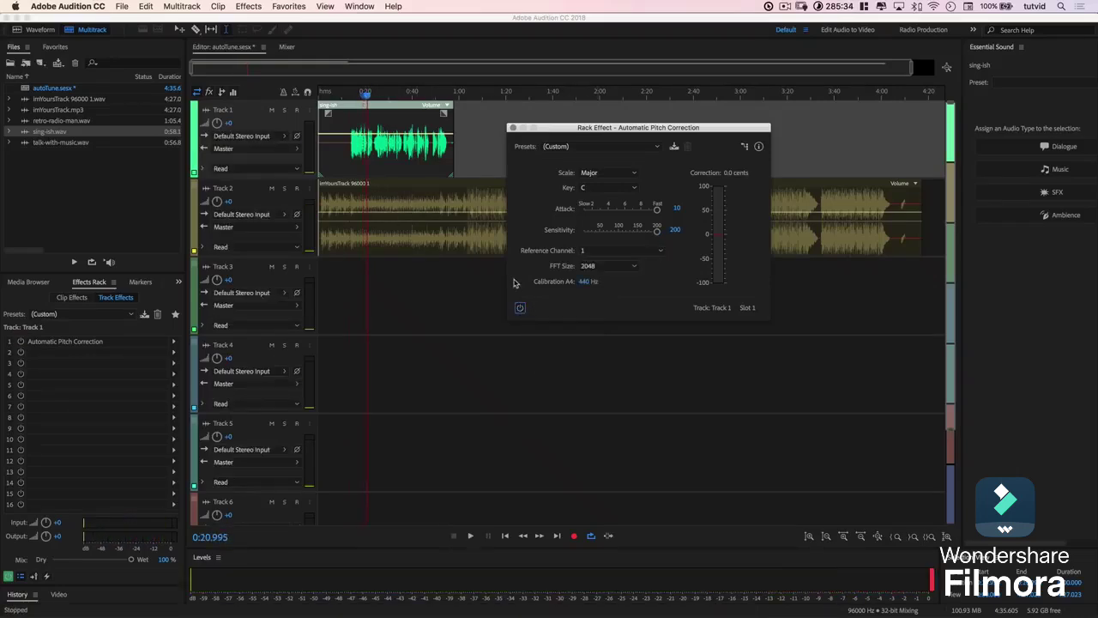
pyautogui.click(354, 95)
pyautogui.press('space')
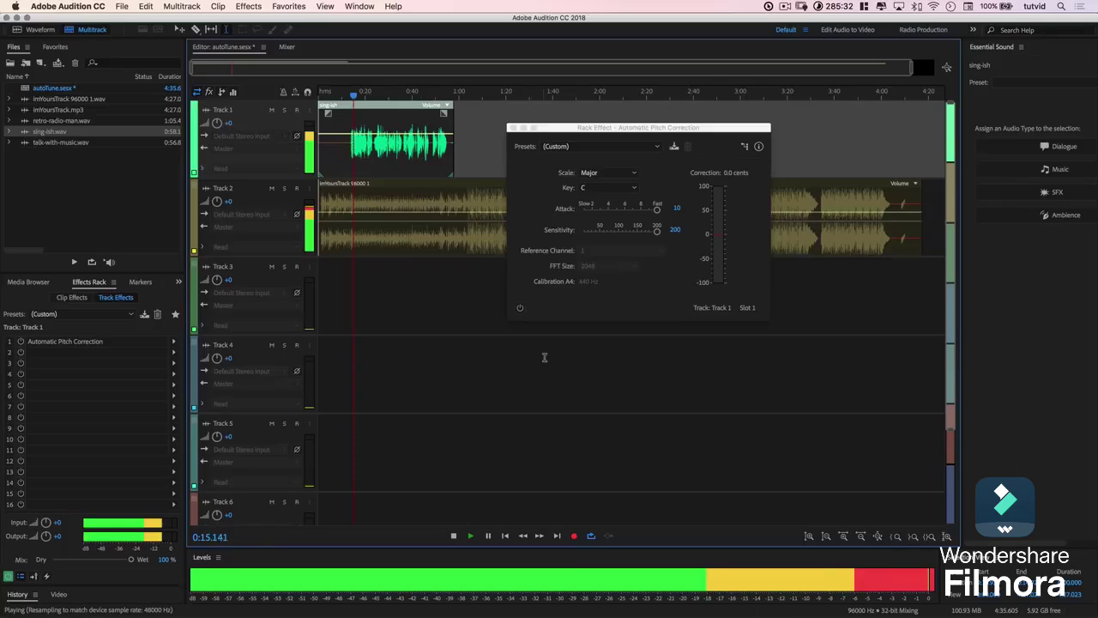
pyautogui.press('space')
pyautogui.click(521, 309)
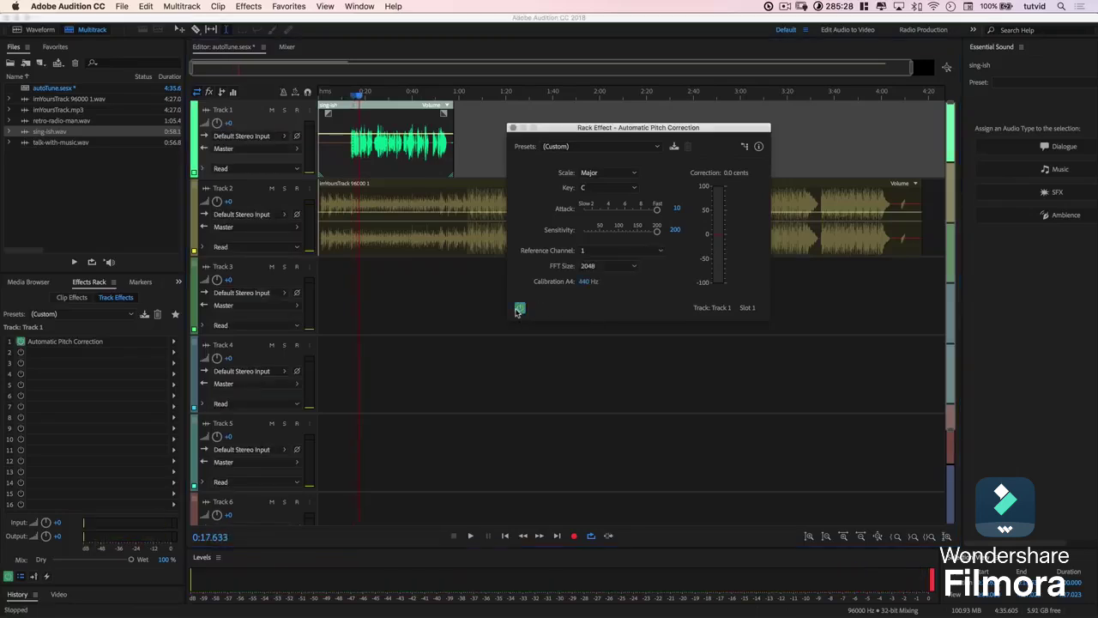
pyautogui.click(349, 94)
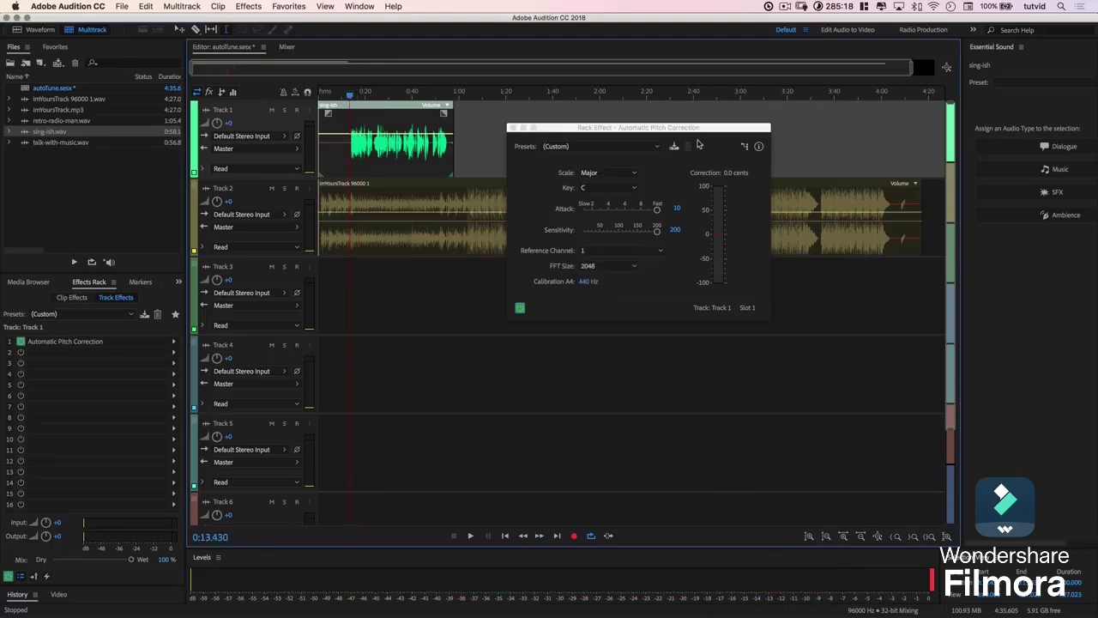
pyautogui.moveTo(635, 128); pyautogui.dragTo(613, 132)
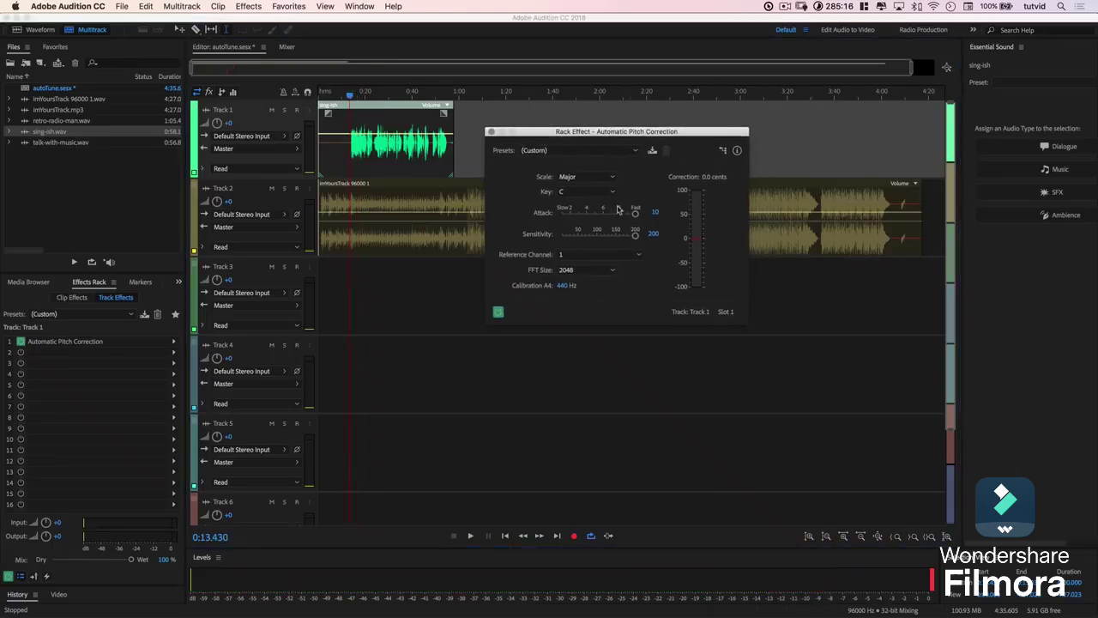
pyautogui.click(589, 194)
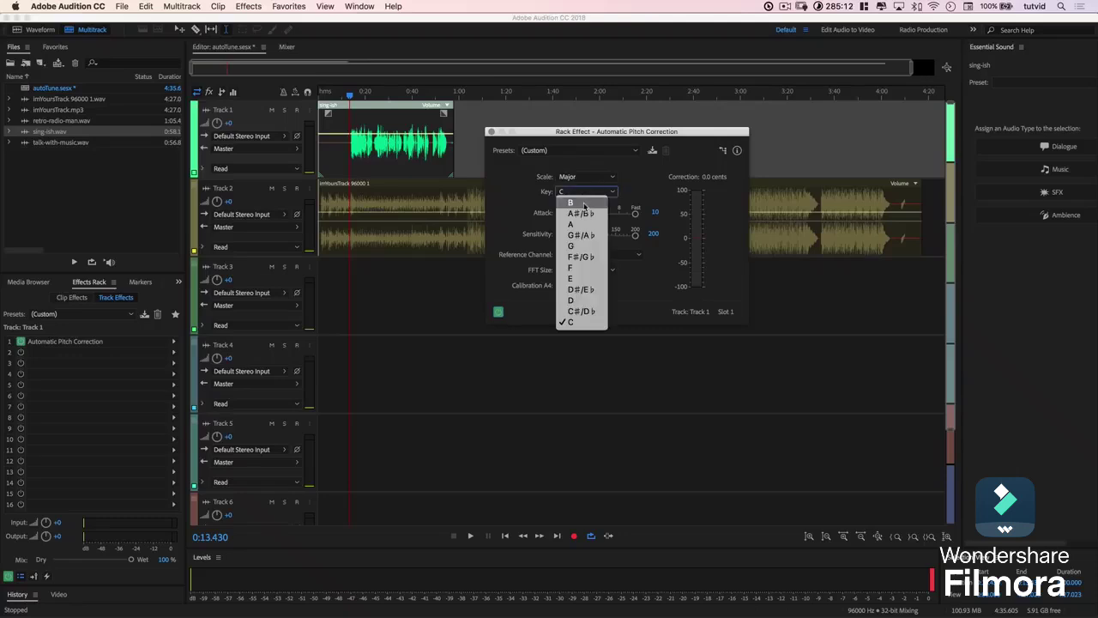
pyautogui.click(585, 203)
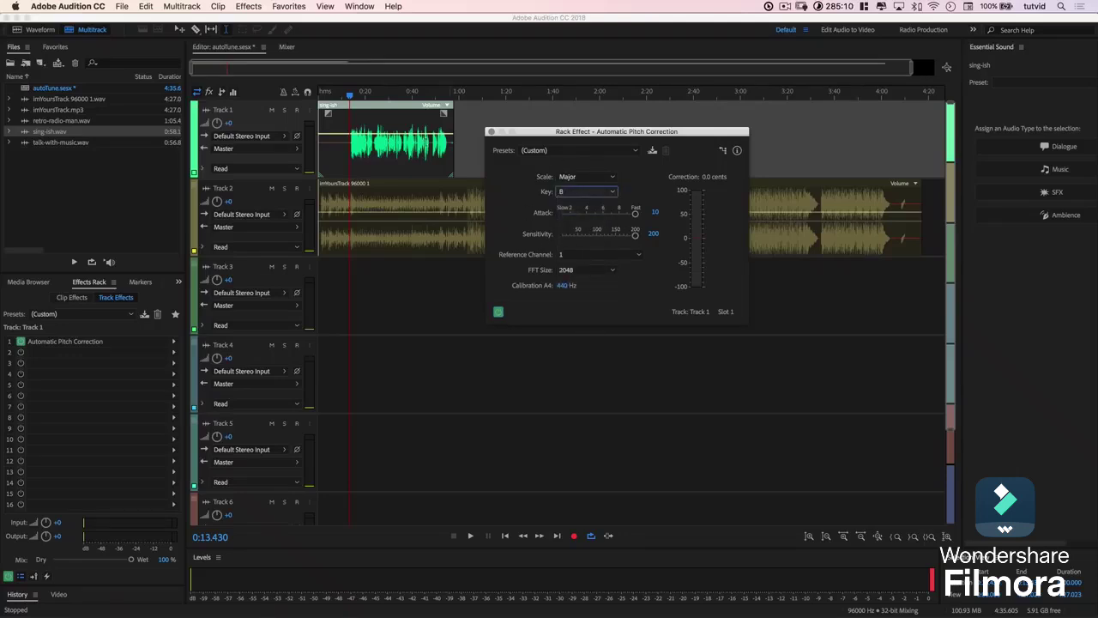
pyautogui.press('space')
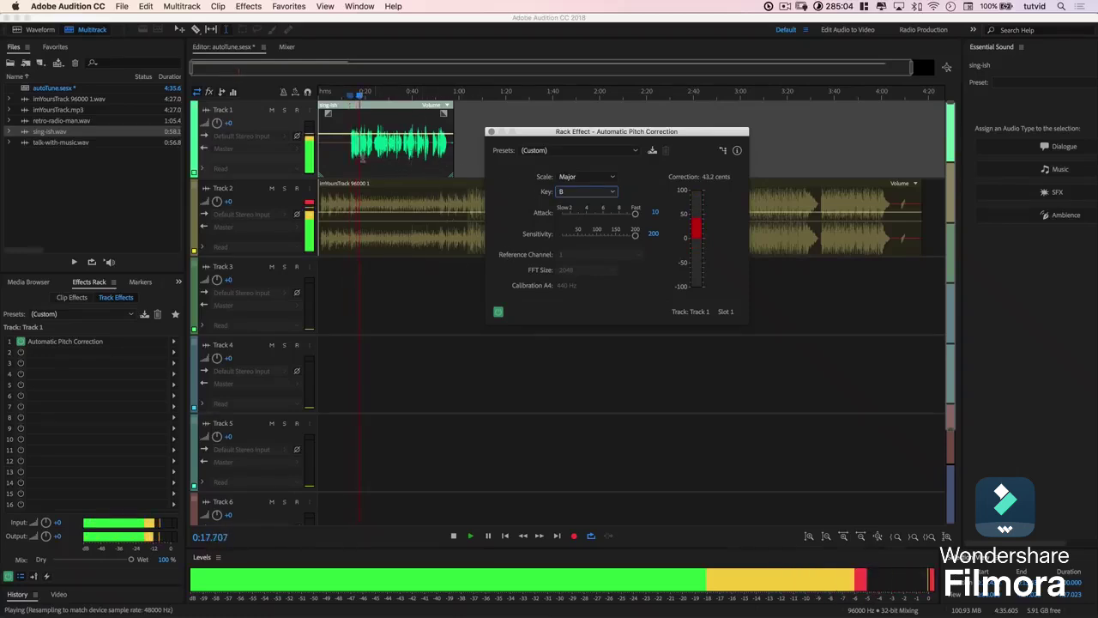
pyautogui.press('space')
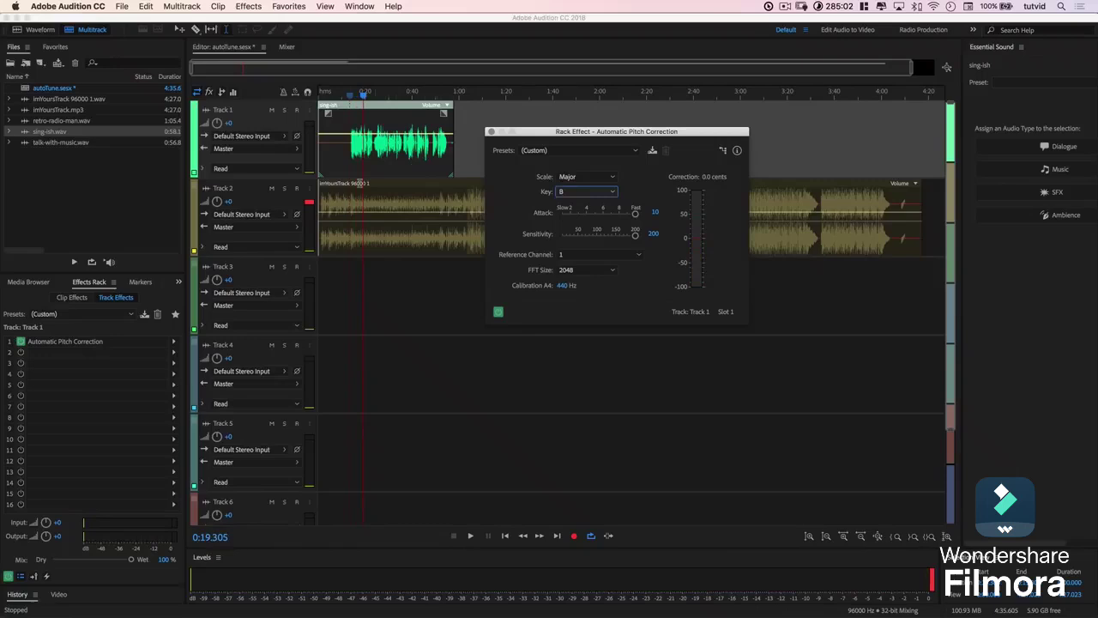
pyautogui.click(579, 194)
pyautogui.click(584, 203)
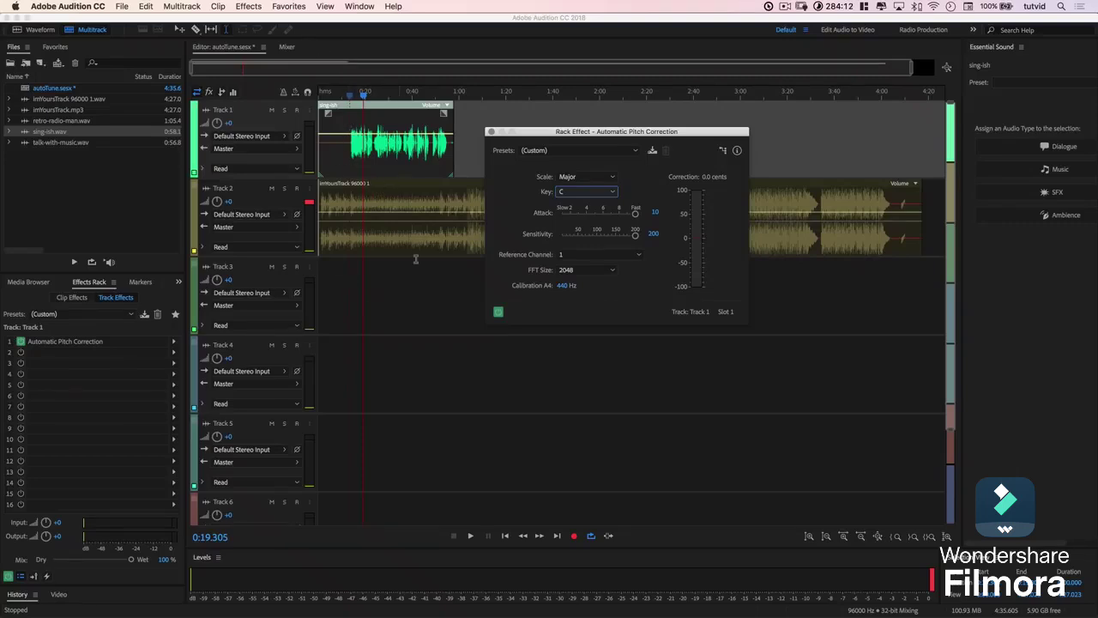
# Step: Set the A4 calibration frequency to 410 Hz
pyautogui.click(563, 289)
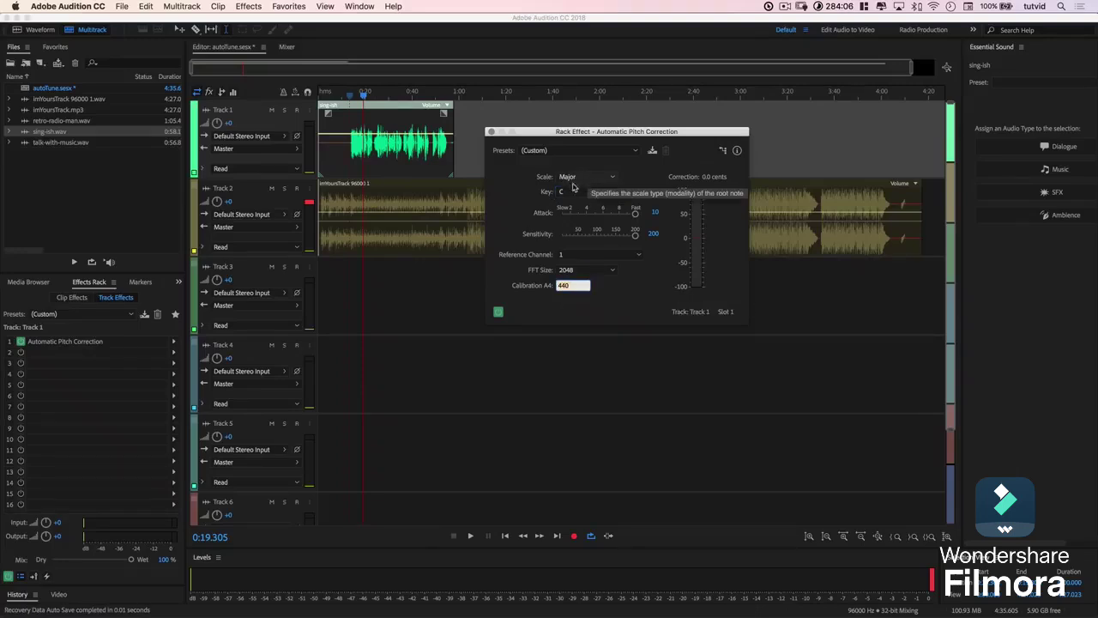
pyautogui.write('40')
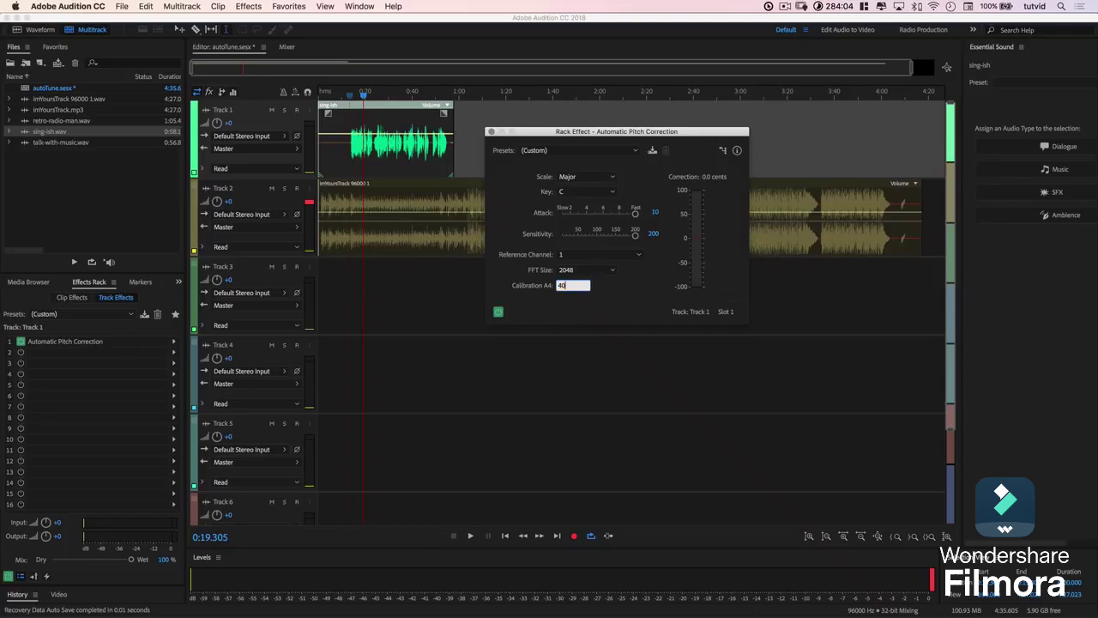
pyautogui.write('0')
pyautogui.press('Return')
# Step: Listen to the retuned vocal from about 0:14 and again from about 0:24
pyautogui.click(352, 94)
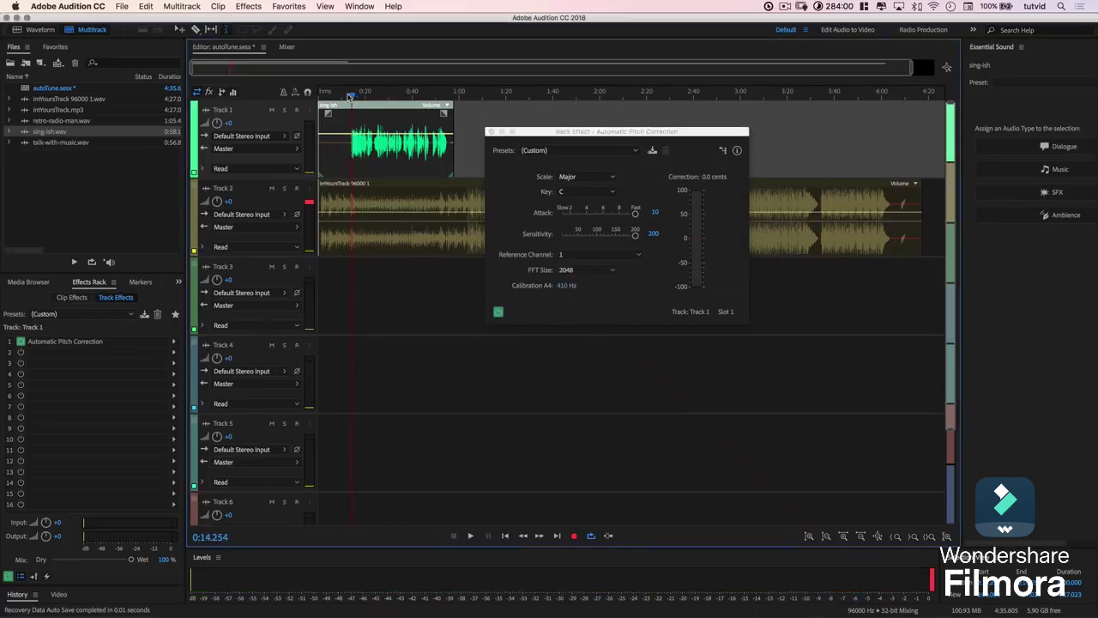
pyautogui.press('space')
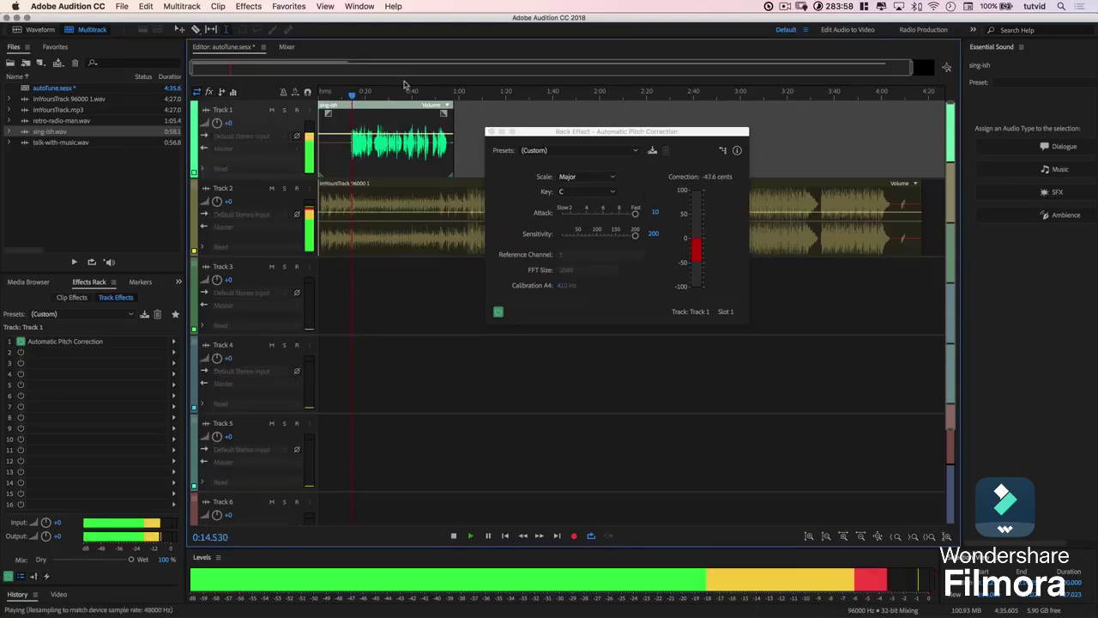
pyautogui.press('space')
pyautogui.click(374, 96)
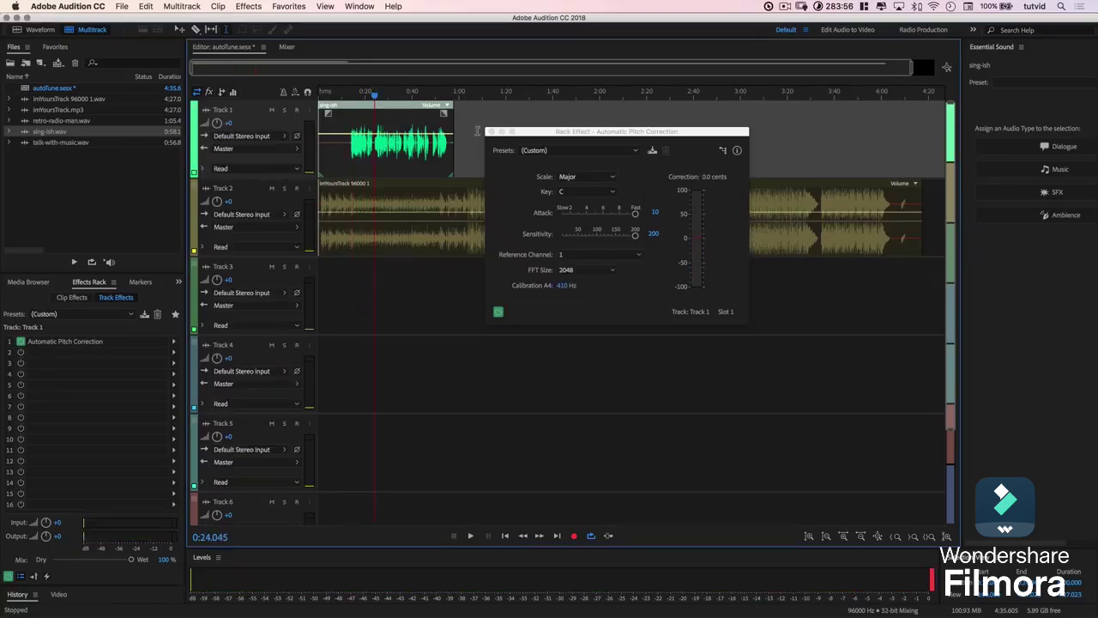
pyautogui.press('space')
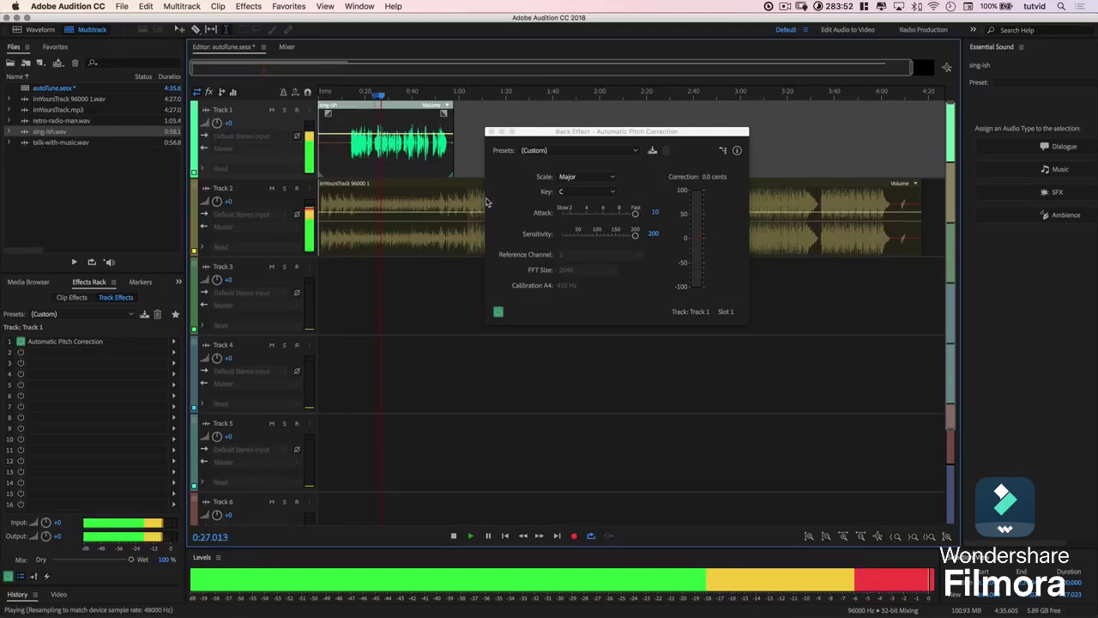
pyautogui.press('space')
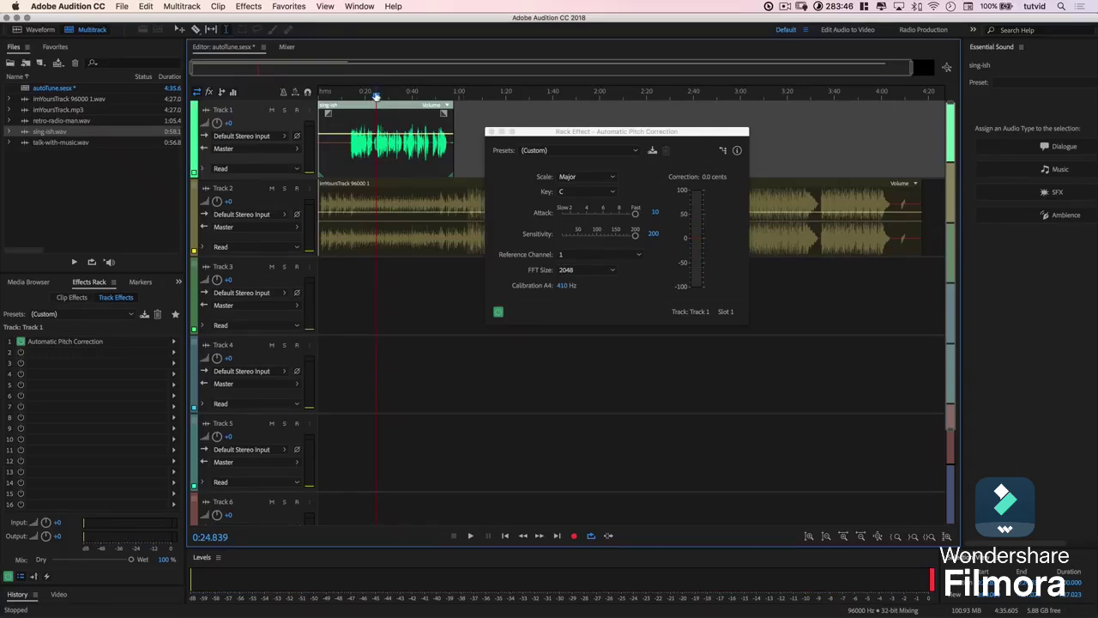
pyautogui.click(374, 96)
pyautogui.press('space')
pyautogui.press('space')
pyautogui.click(499, 313)
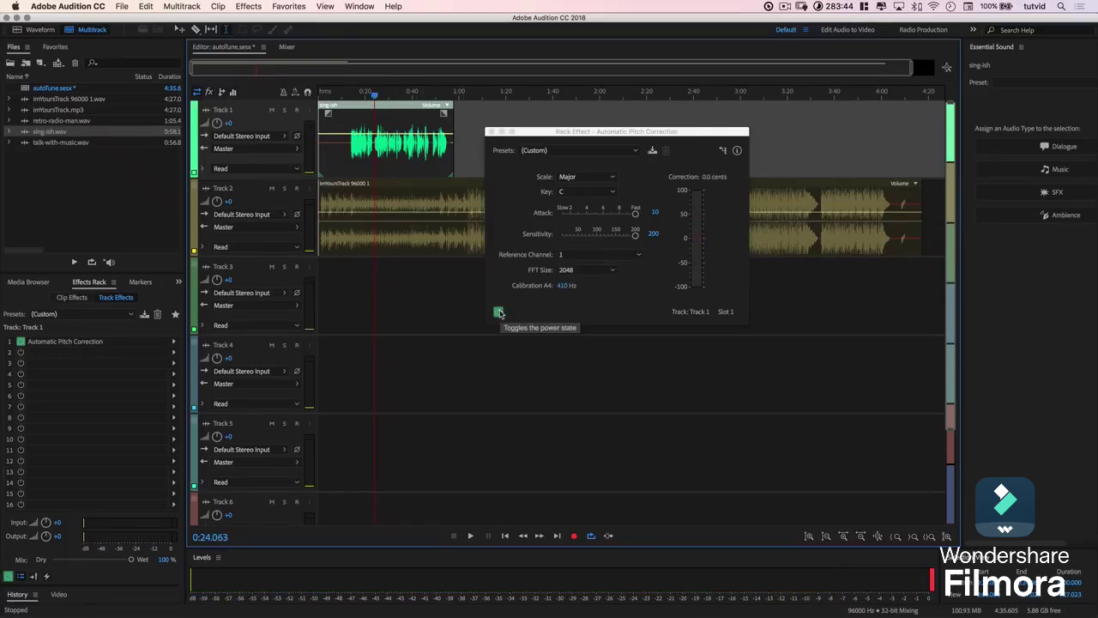
pyautogui.press('space')
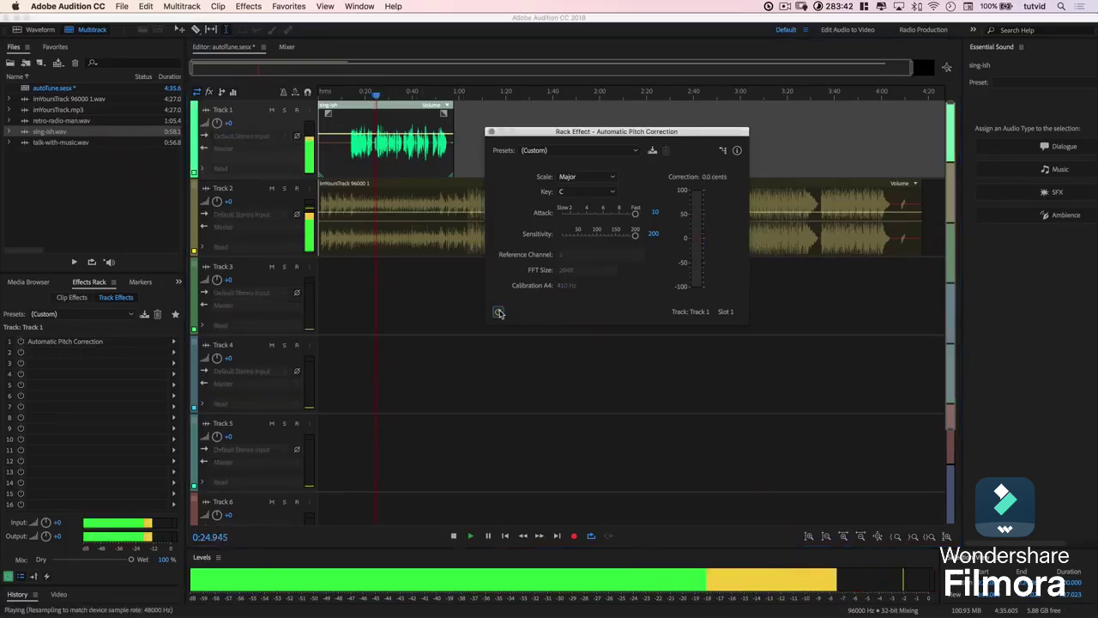
pyautogui.press('space')
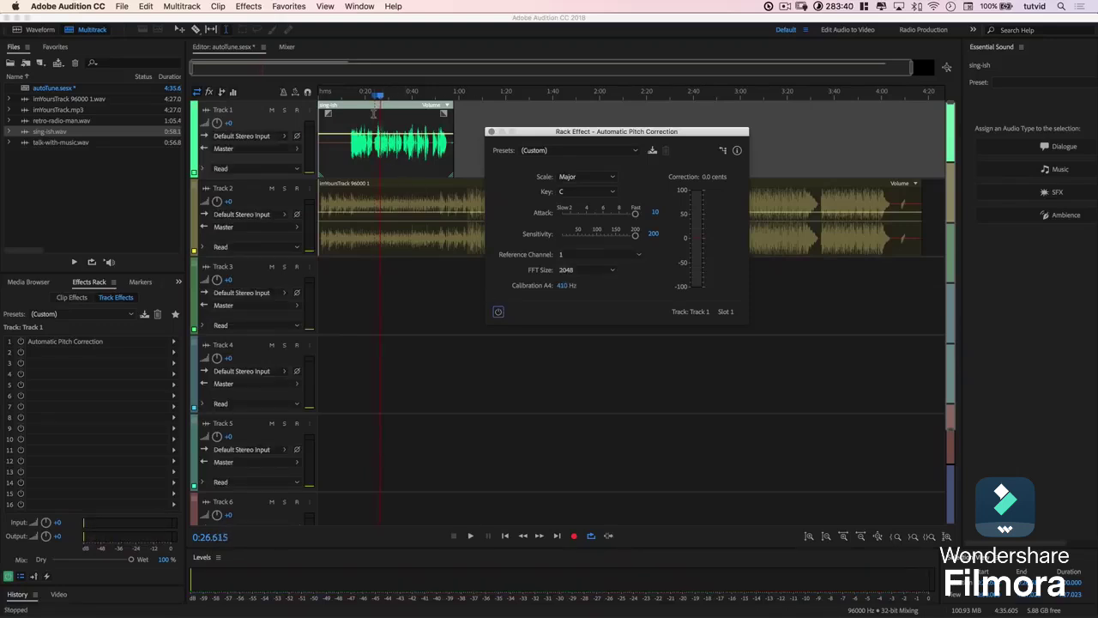
pyautogui.click(375, 96)
pyautogui.click(499, 311)
pyautogui.press('space')
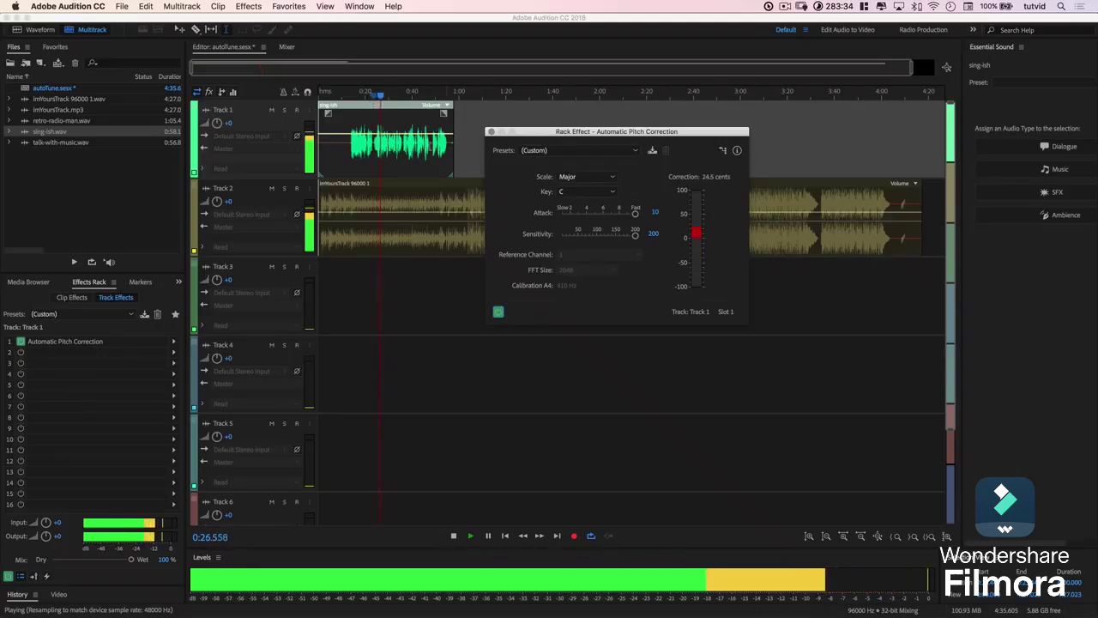
pyautogui.press('space')
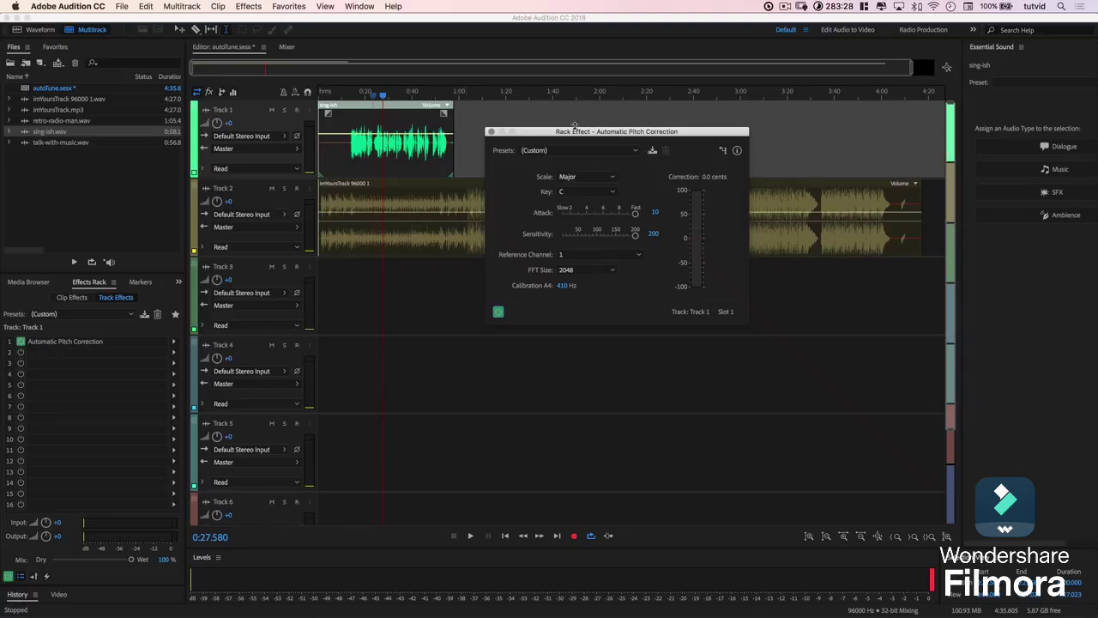
pyautogui.moveTo(551, 134); pyautogui.dragTo(542, 138)
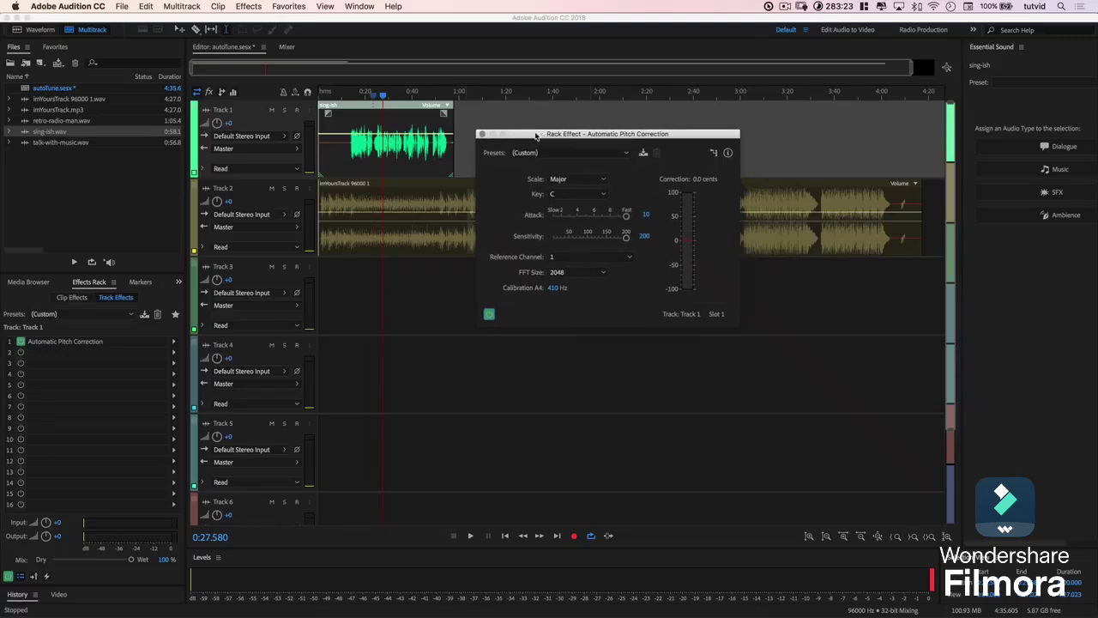
# Step: Close the pitch correction window and add Studio Reverb using the Vocal Reverb (large) preset
pyautogui.click(481, 135)
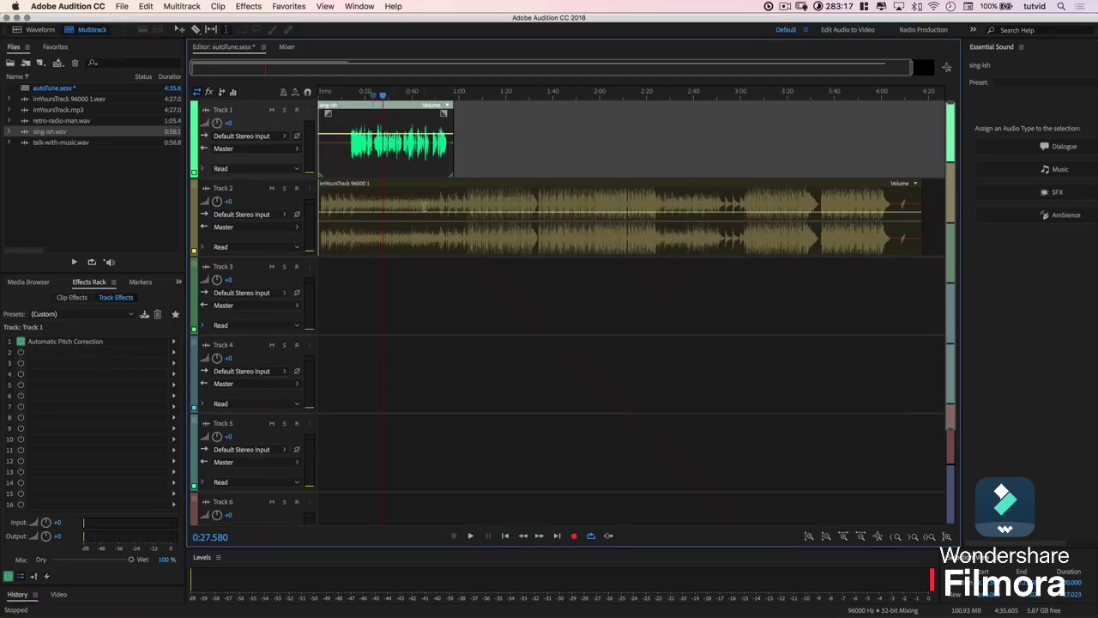
pyautogui.click(256, 5)
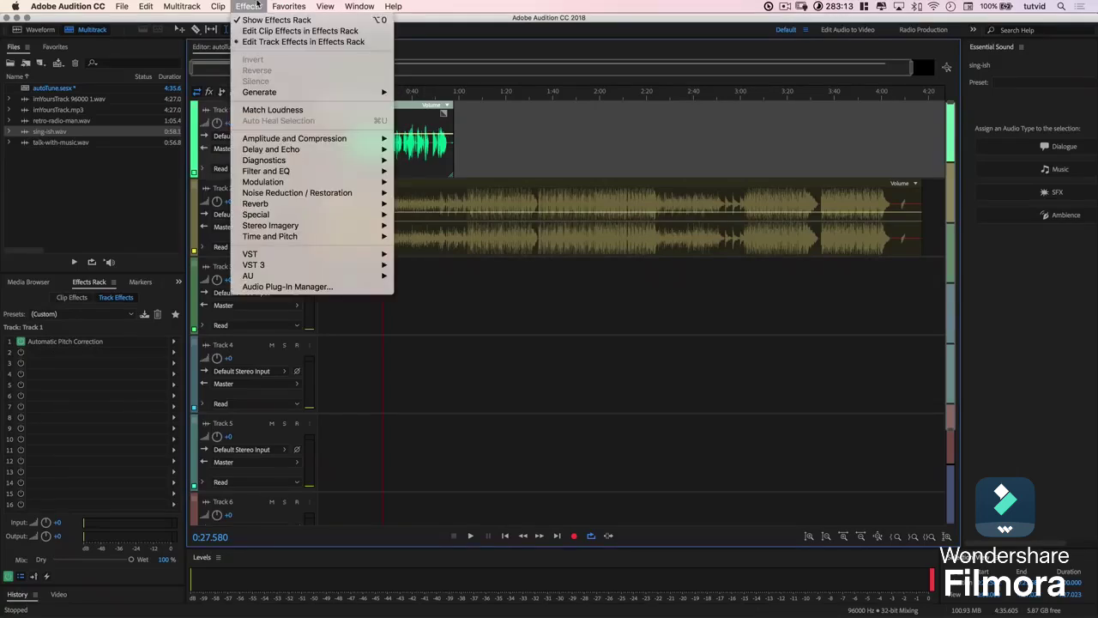
pyautogui.moveTo(317, 204)
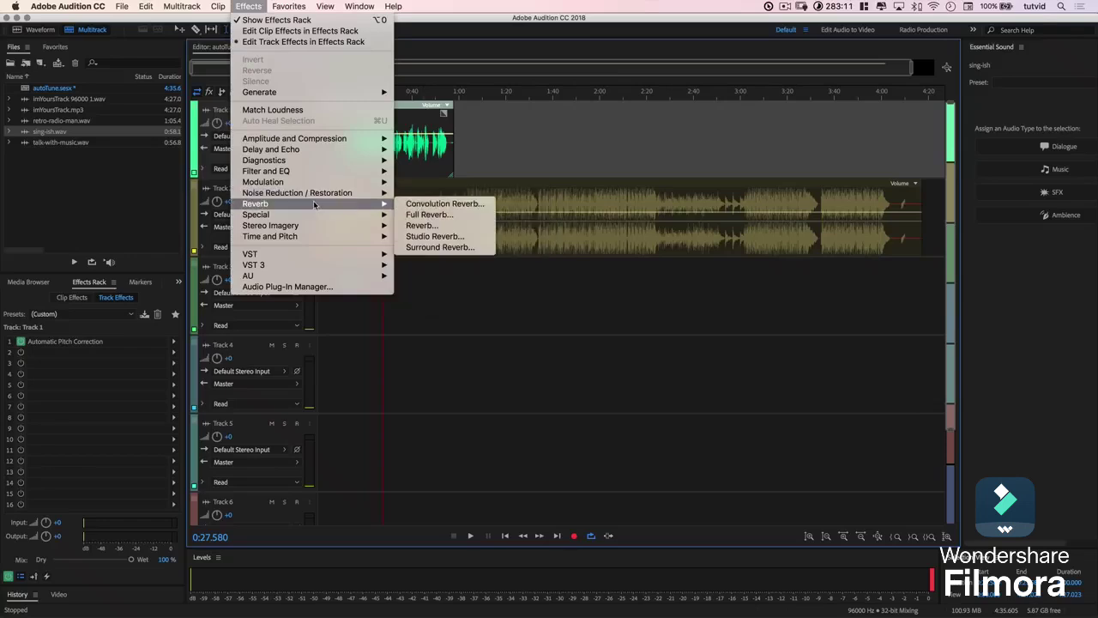
pyautogui.click(442, 242)
pyautogui.click(484, 199)
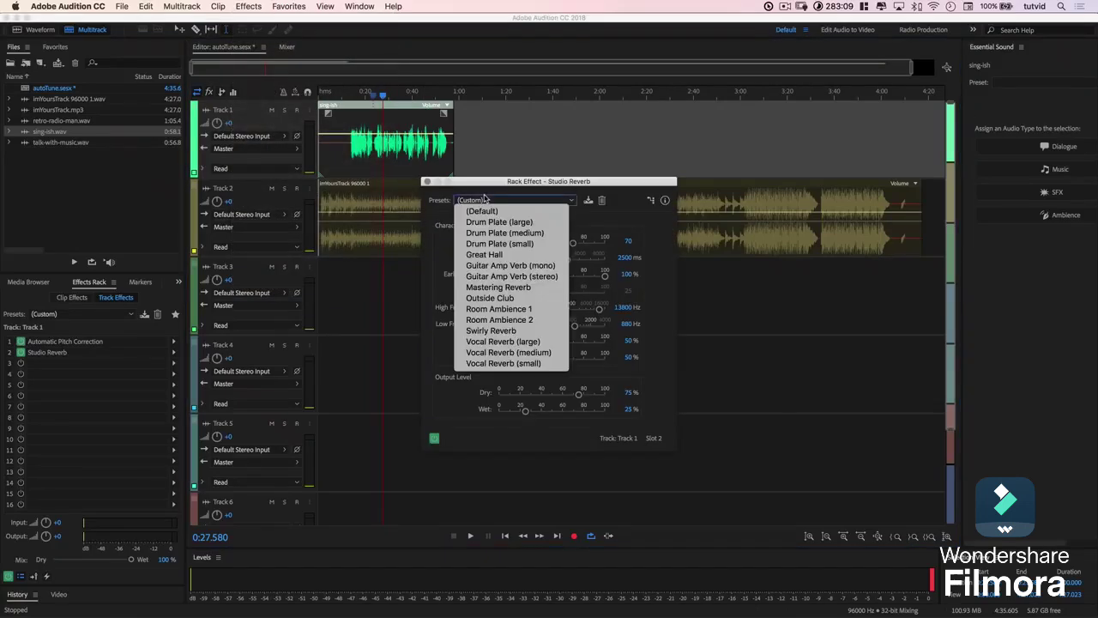
pyautogui.click(514, 343)
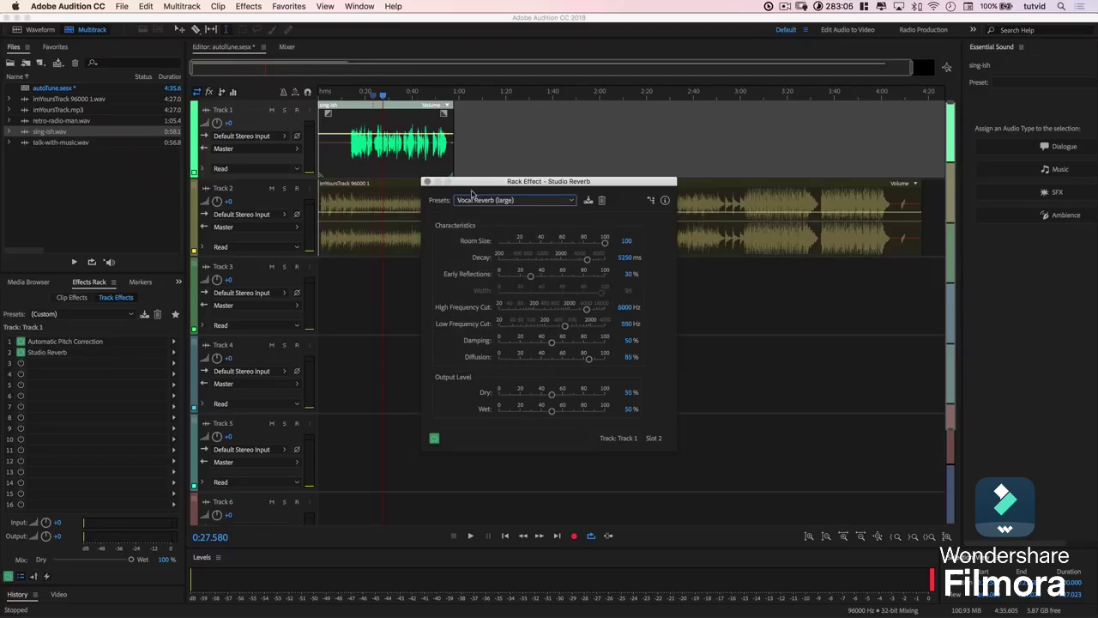
pyautogui.click(426, 181)
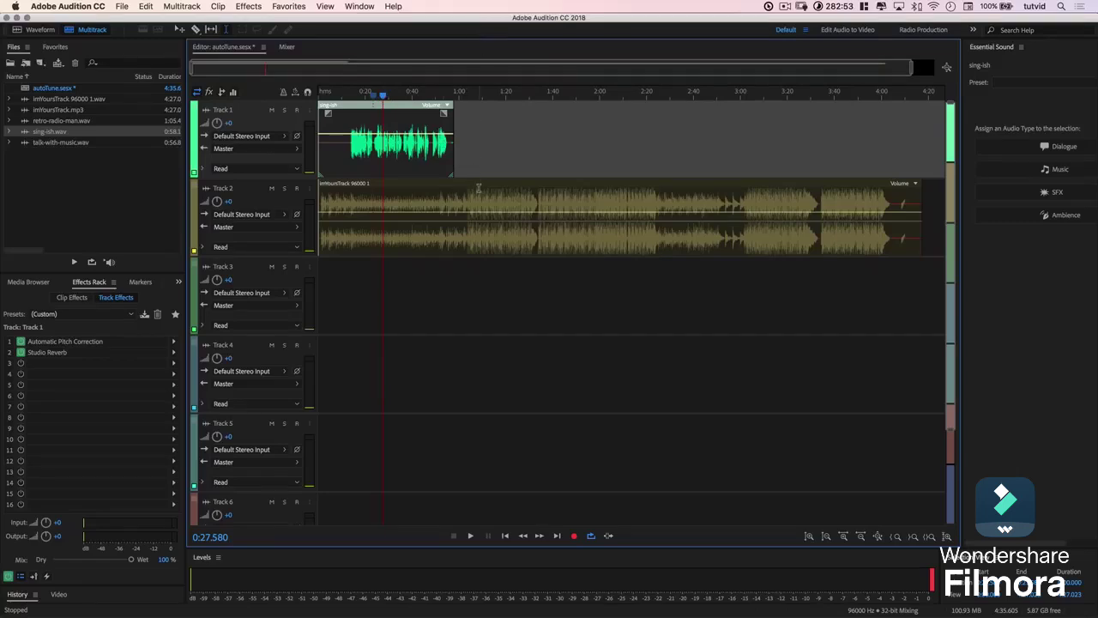
pyautogui.press('space')
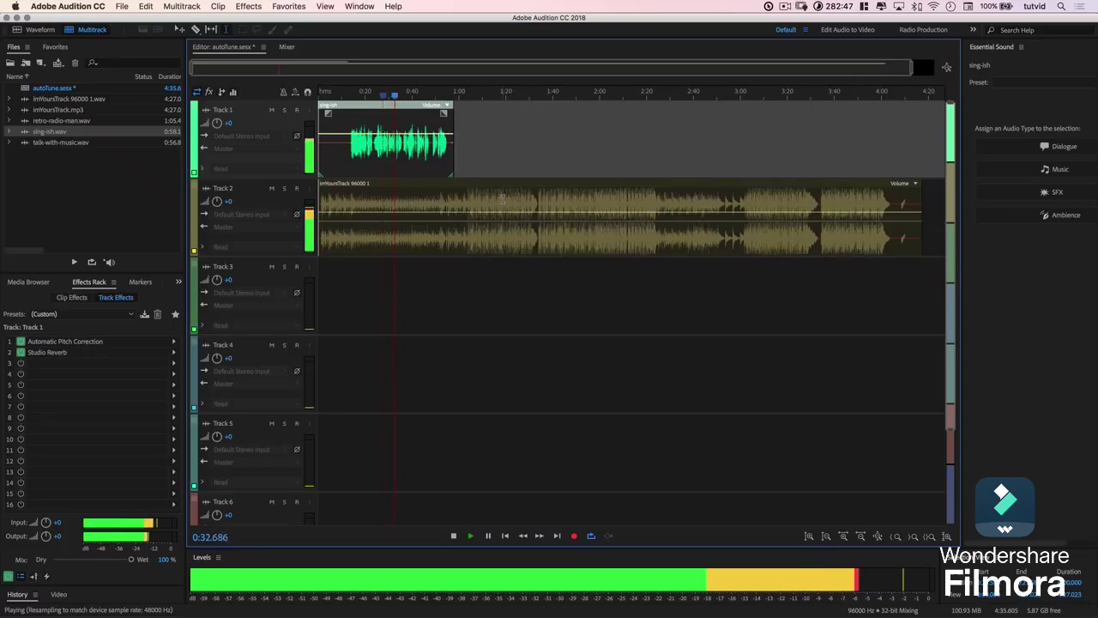
pyautogui.press('space')
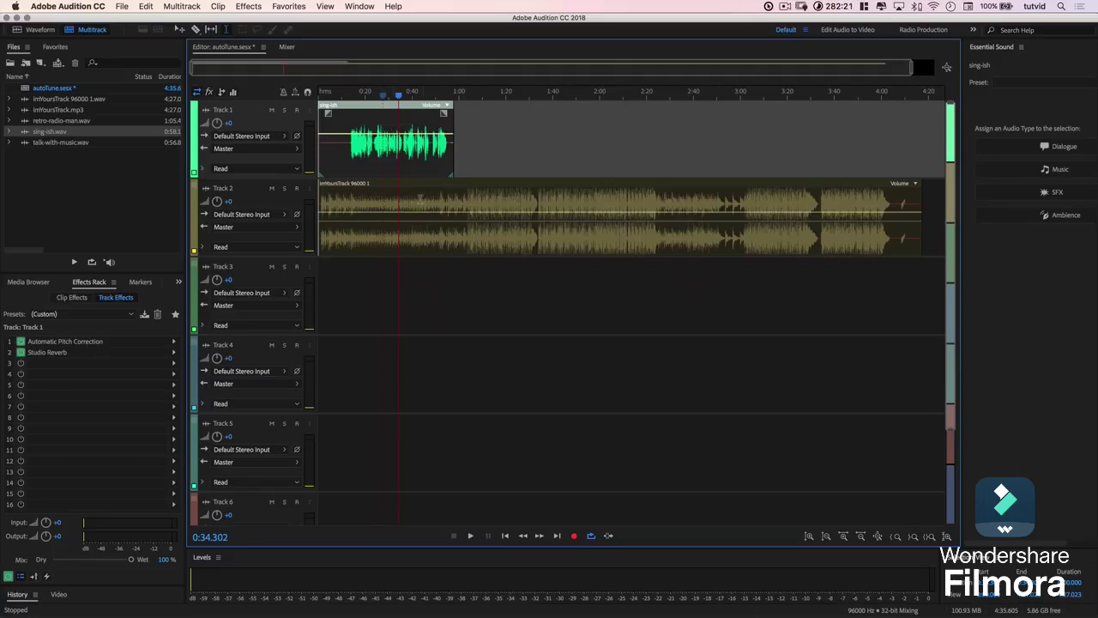
pyautogui.click(248, 6)
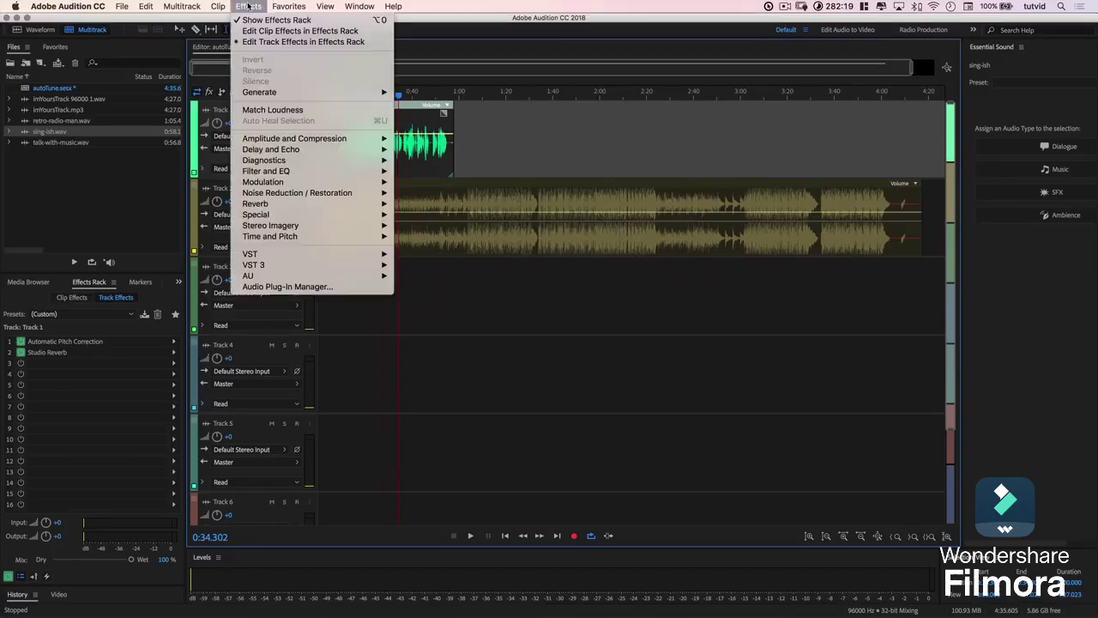
pyautogui.moveTo(335, 240)
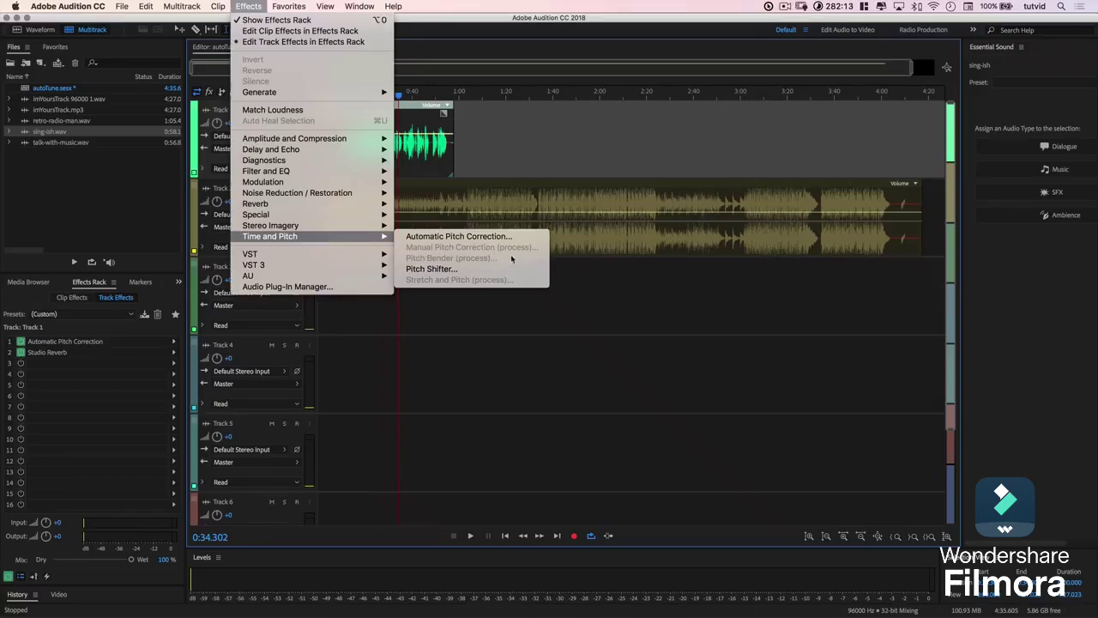
pyautogui.click(533, 169)
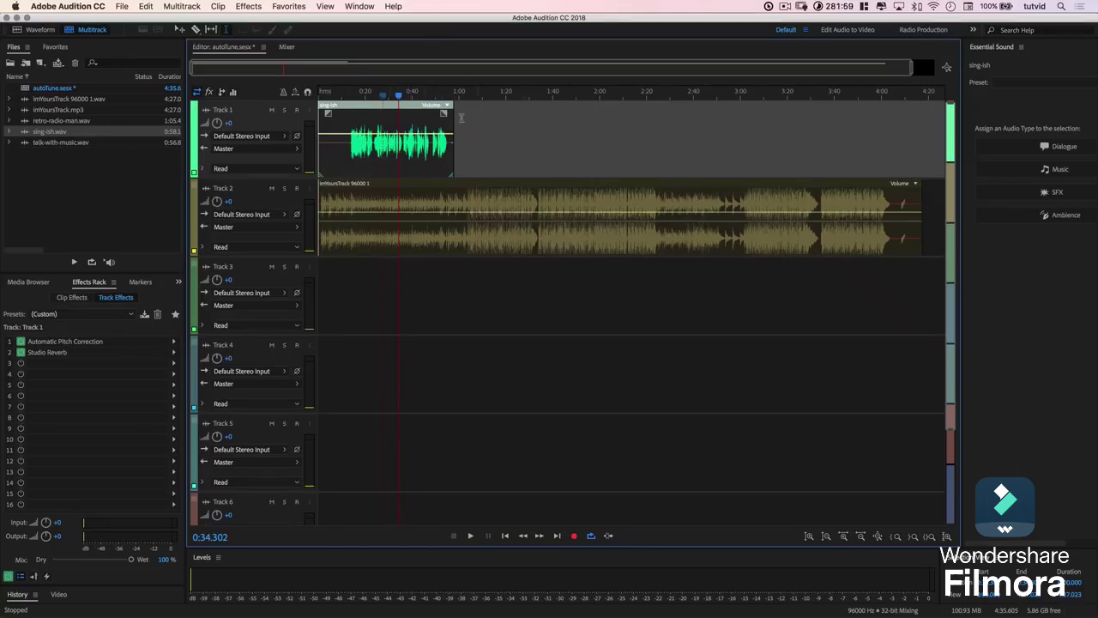
pyautogui.click(349, 94)
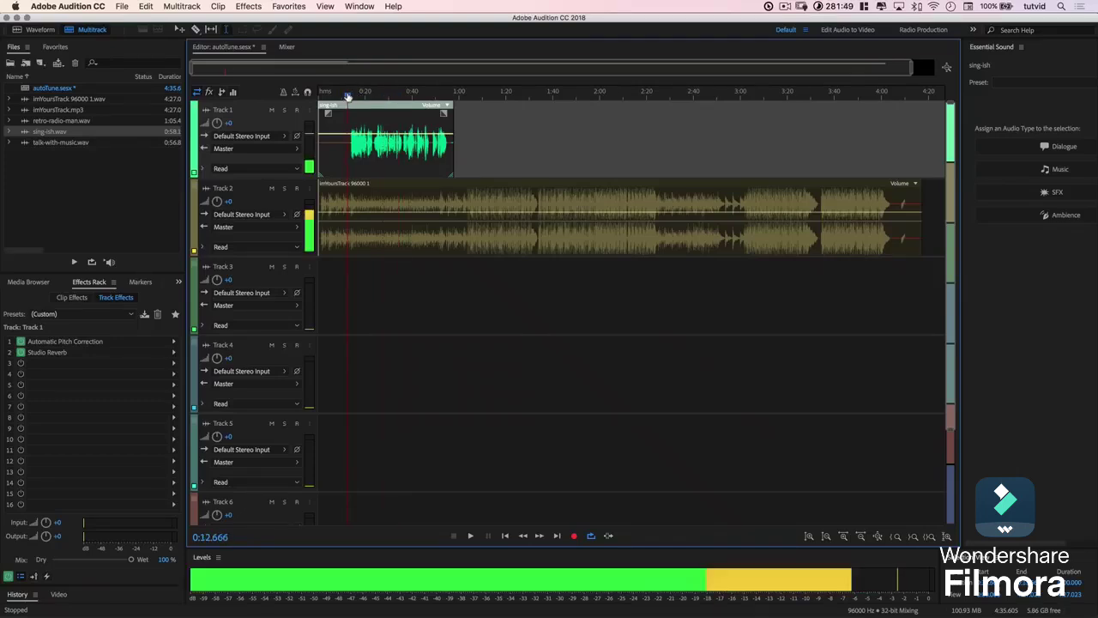